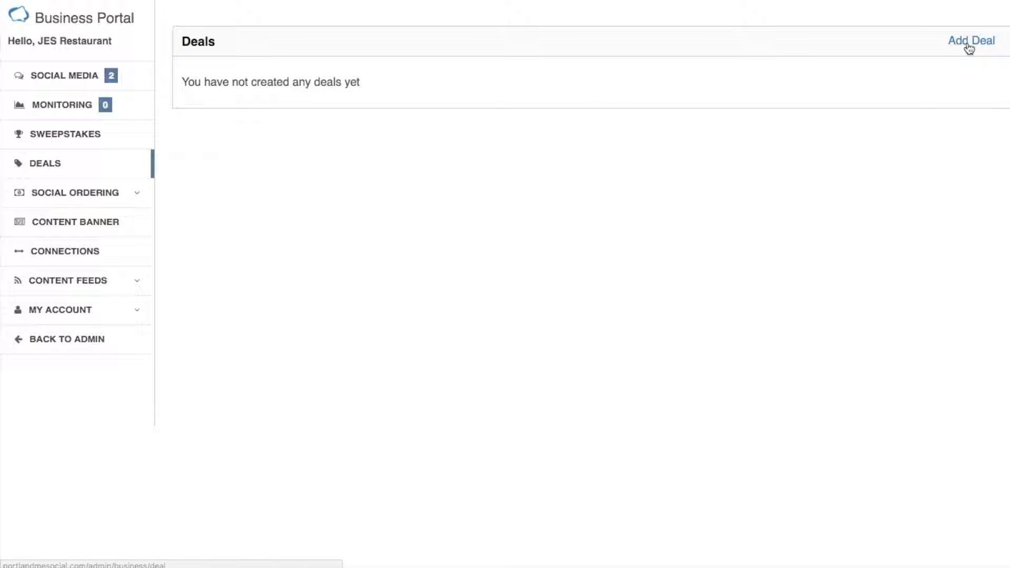
# Add a new deal and title it "Free Appetizer!".
pyautogui.click(969, 46)
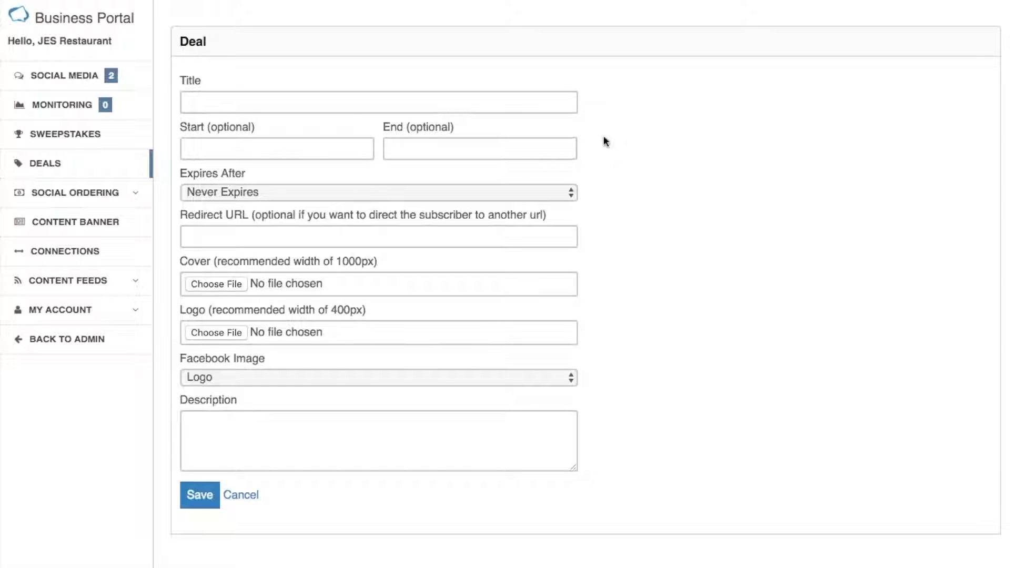
pyautogui.click(550, 102)
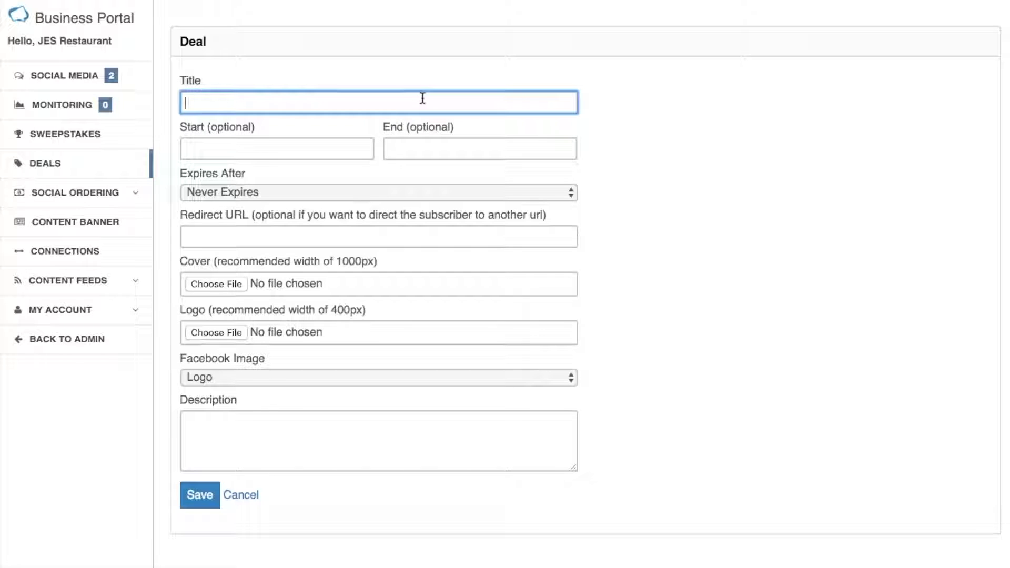
pyautogui.write('Free')
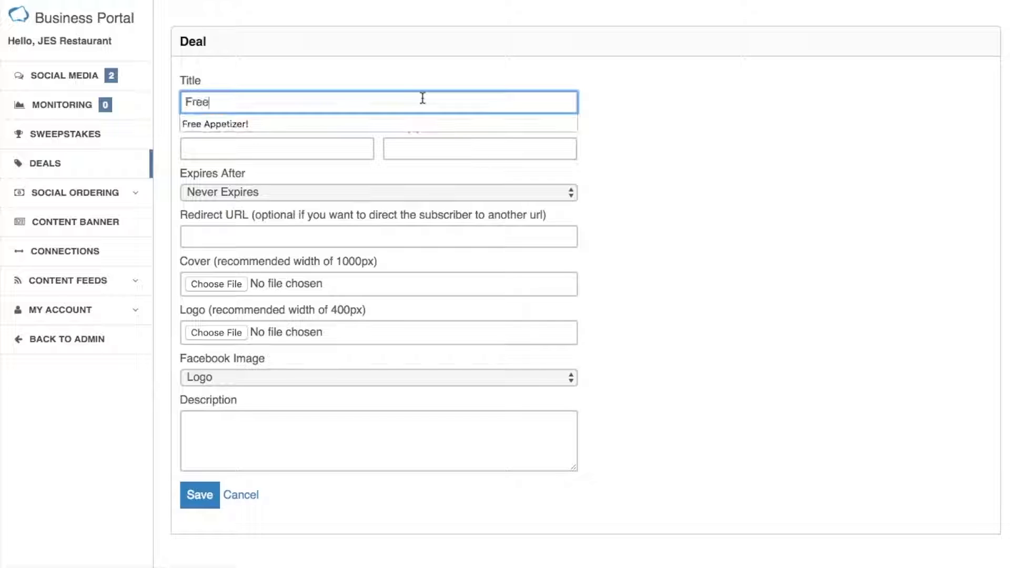
pyautogui.press('Down')
pyautogui.click(279, 121)
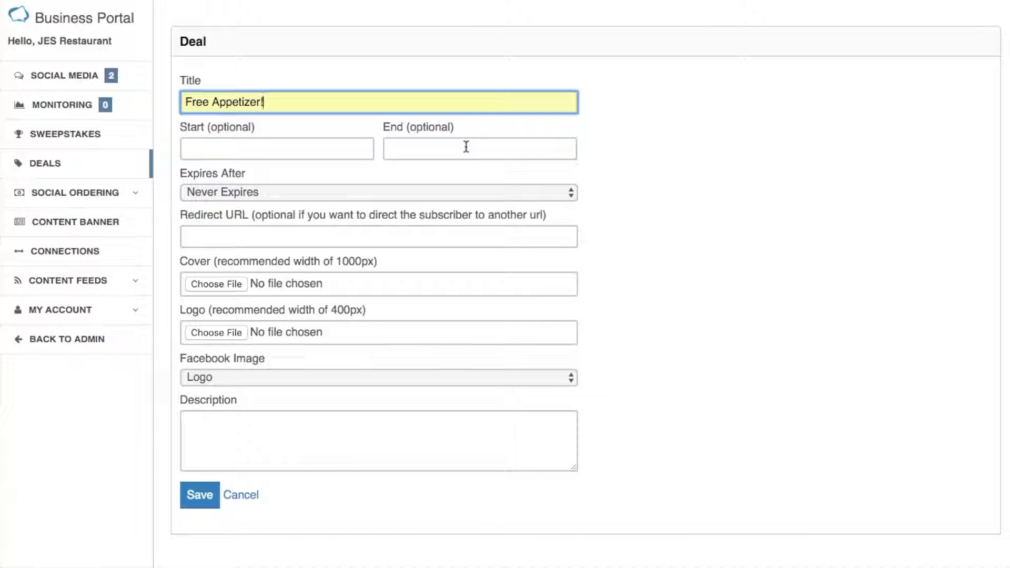
# Set the deal to start on 04/01/2016 and end on 04/30/2016, with Never Expires as its expiry period.
pyautogui.click(271, 147)
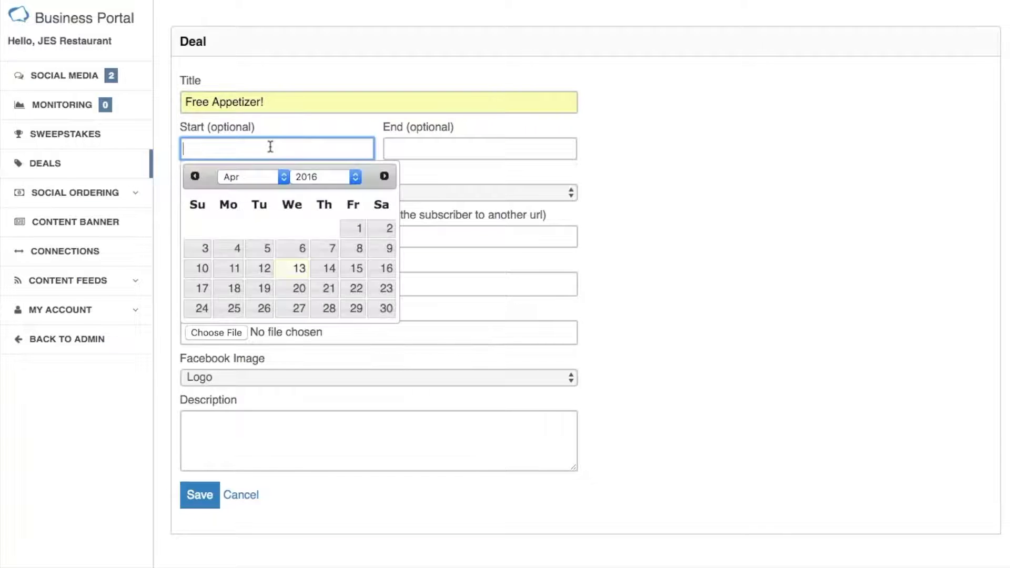
pyautogui.click(353, 228)
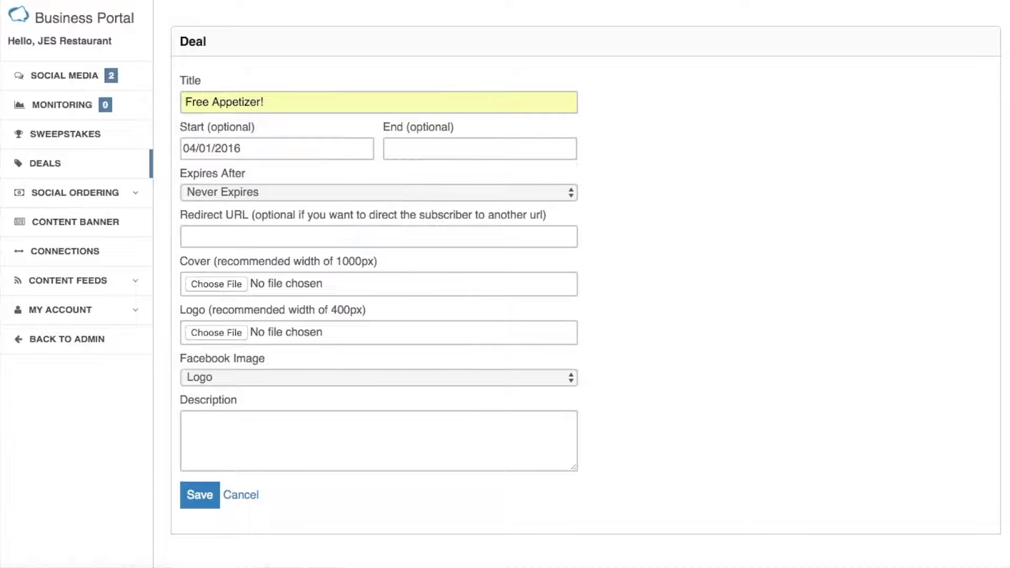
pyautogui.click(453, 150)
pyautogui.click(590, 308)
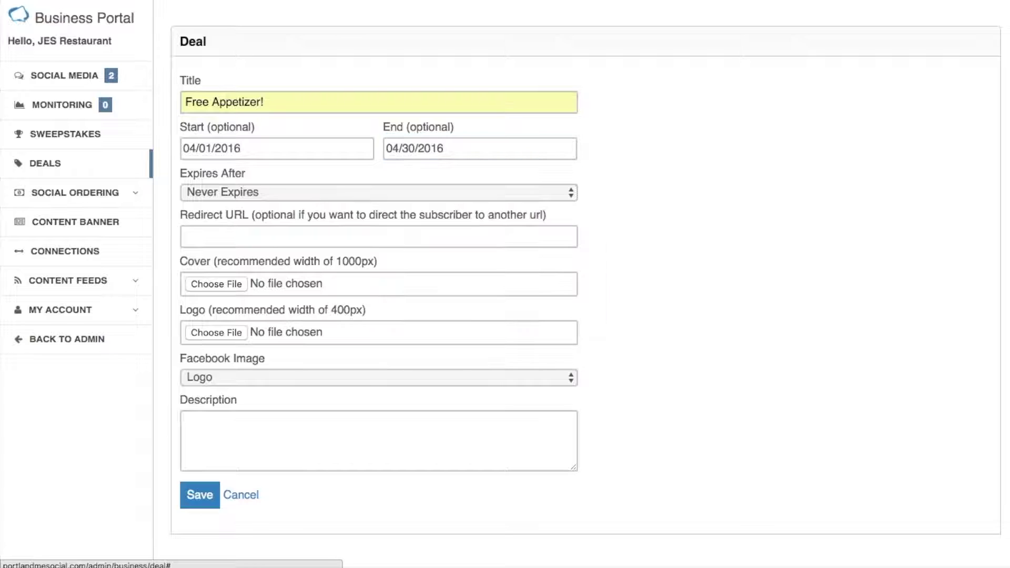
pyautogui.click(571, 199)
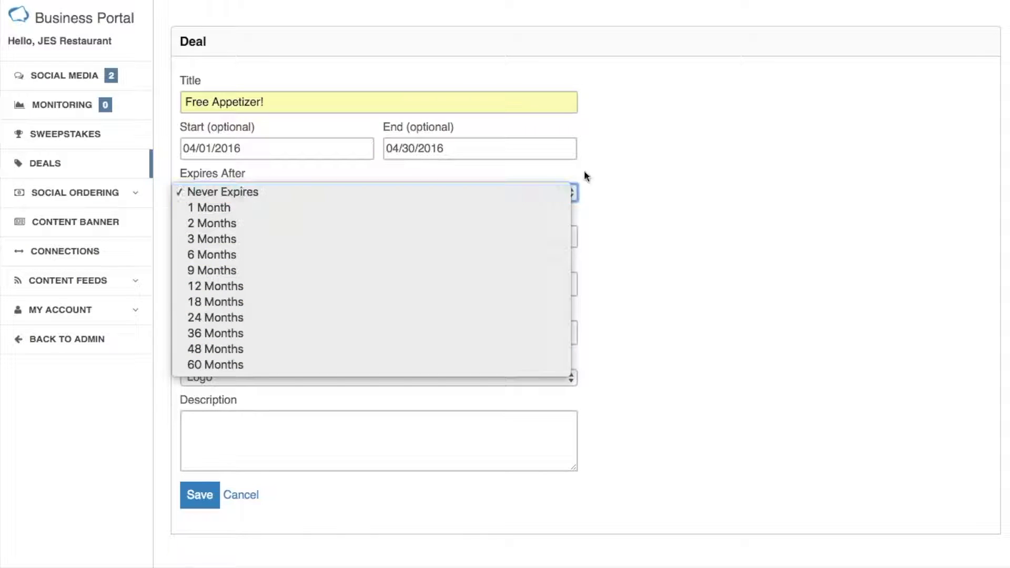
pyautogui.click(686, 165)
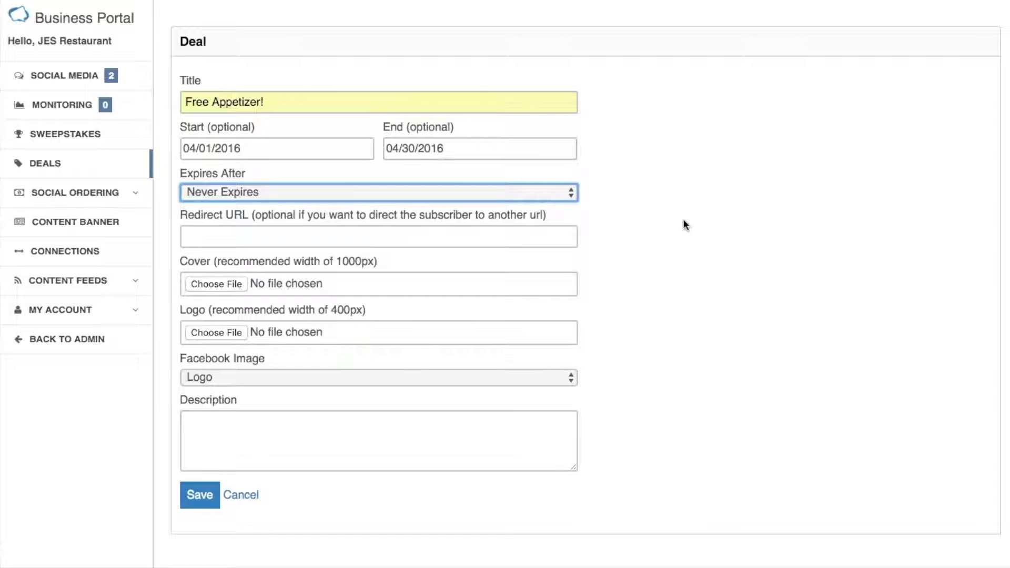
# Attach JES Restaurant free app banner.png as the deal's cover and JES Restaurant Logo.png as its logo.
pyautogui.click(195, 236)
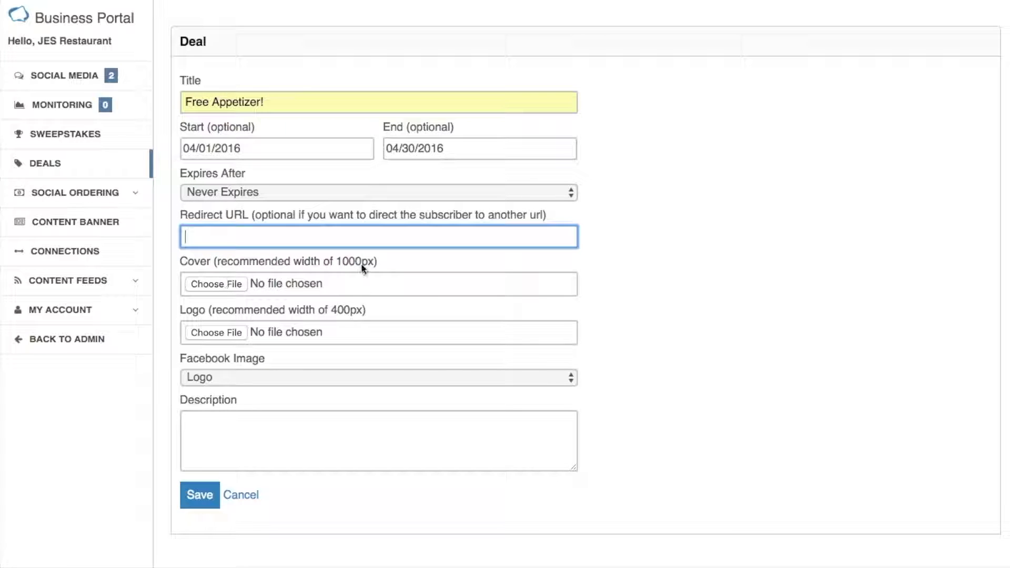
pyautogui.click(213, 285)
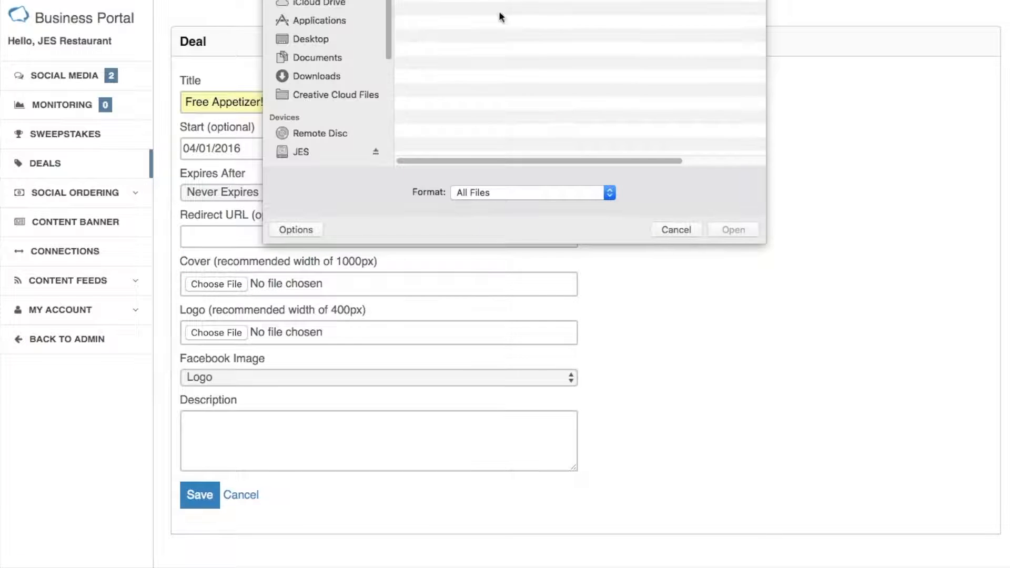
pyautogui.doubleClick(622, 114)
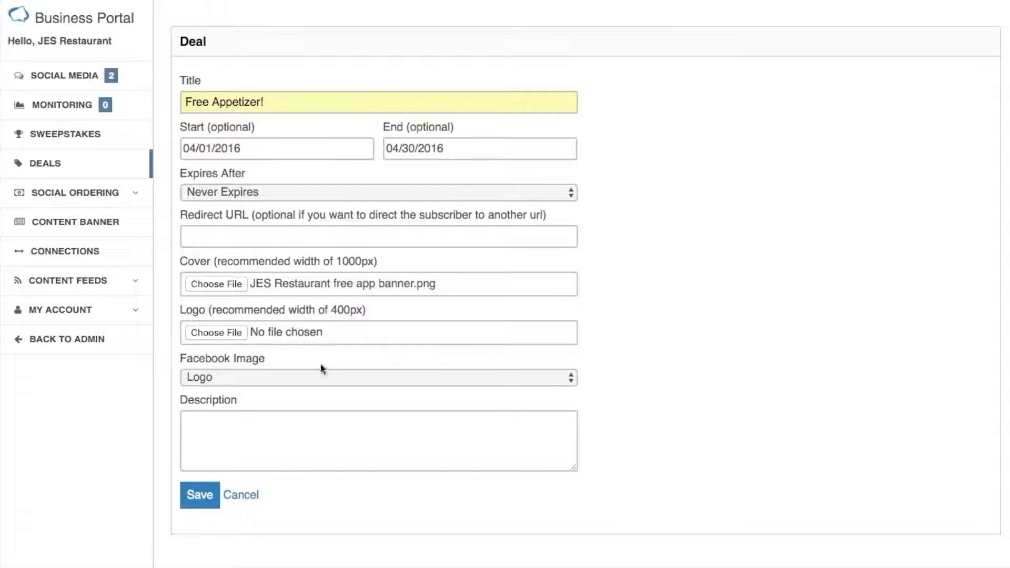
pyautogui.click(229, 333)
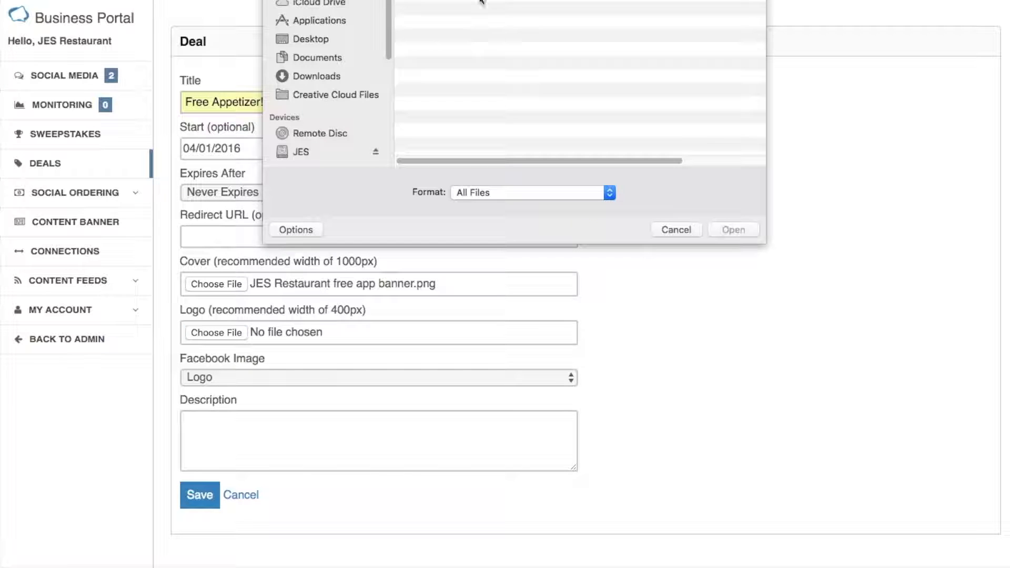
pyautogui.doubleClick(481, 3)
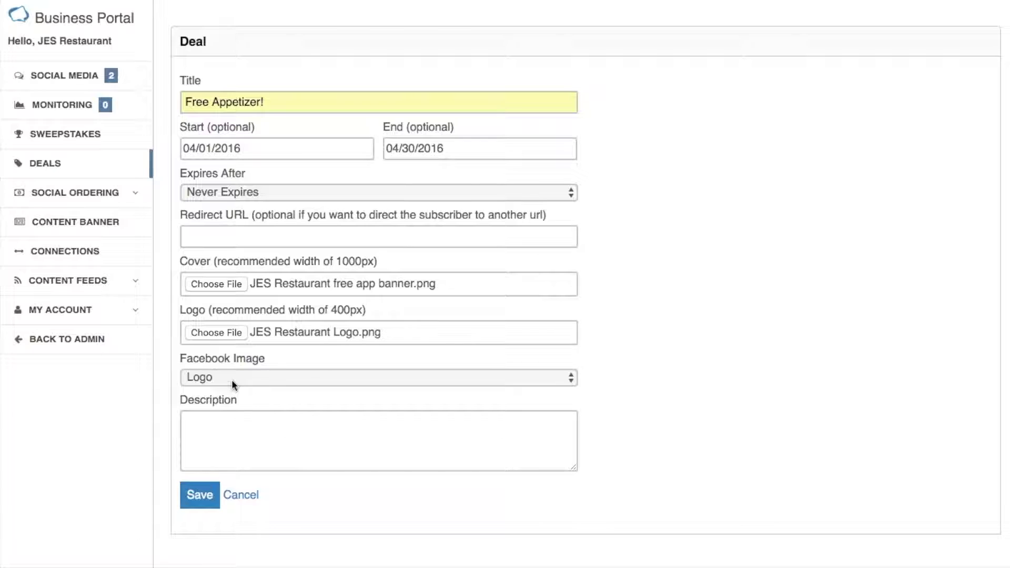
# Review the Logo and Cover choices for the deal's Facebook image.
pyautogui.click(567, 377)
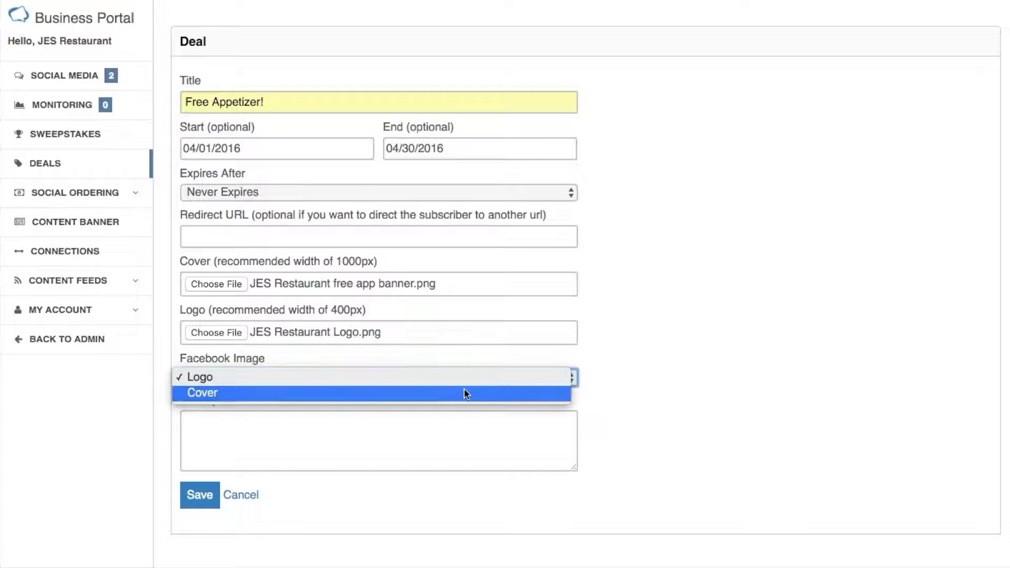
pyautogui.click(607, 390)
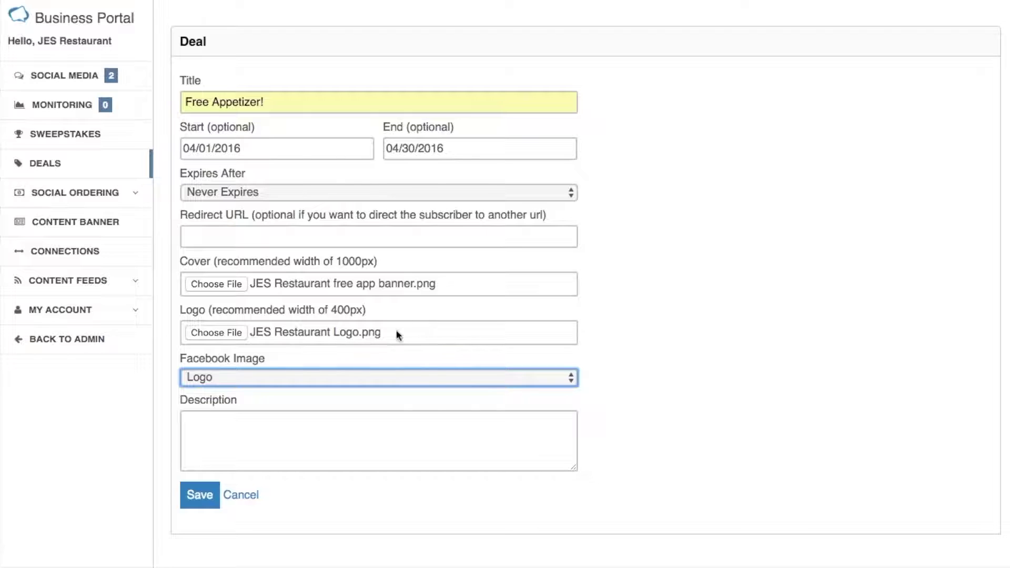
pyautogui.click(297, 378)
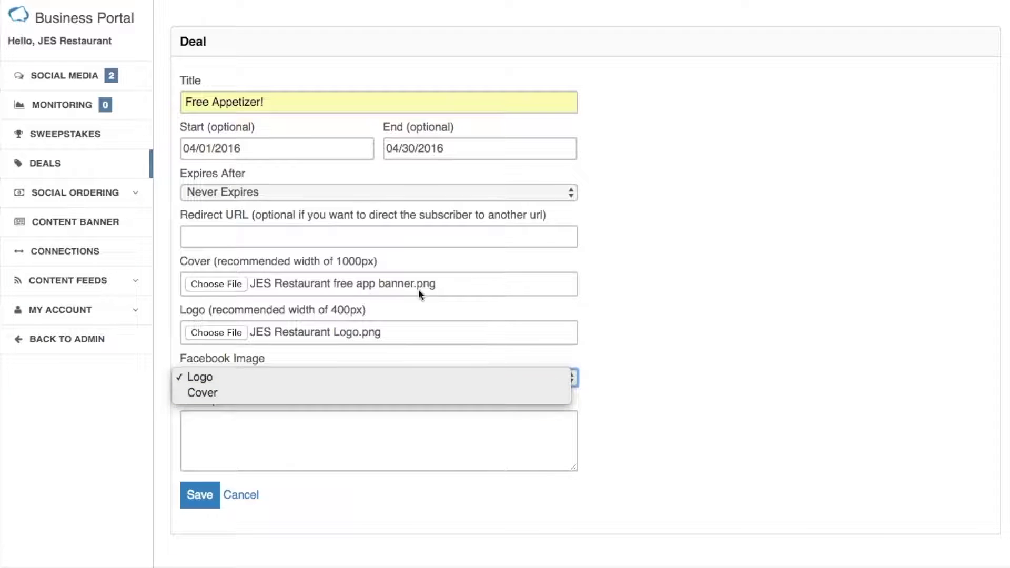
pyautogui.click(668, 316)
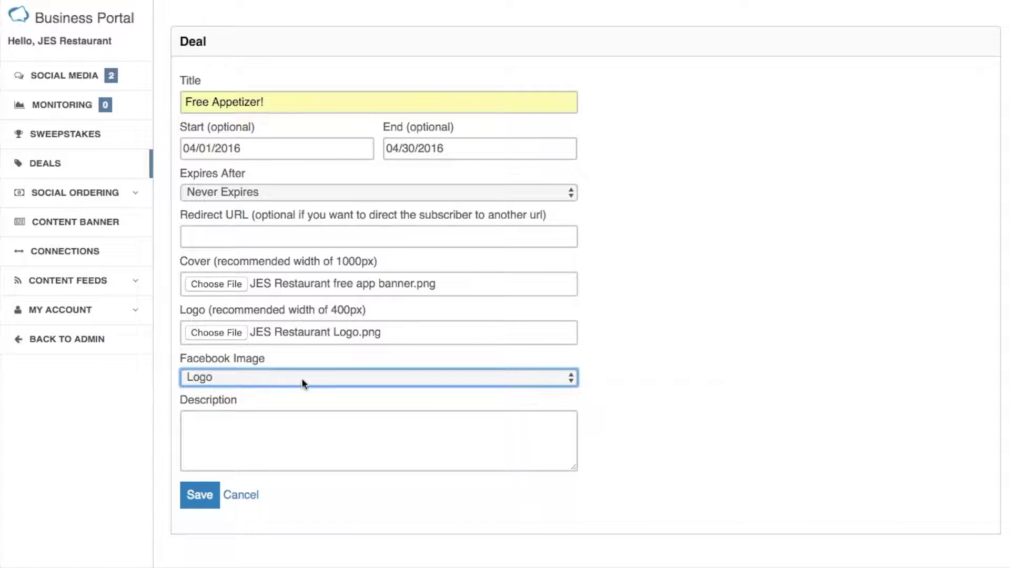
# Enter the description "For a limited time only, get a free appetizer! Simply enter your email address and we'll email you a free appetizer voucher." and save.
pyautogui.press('Tab')
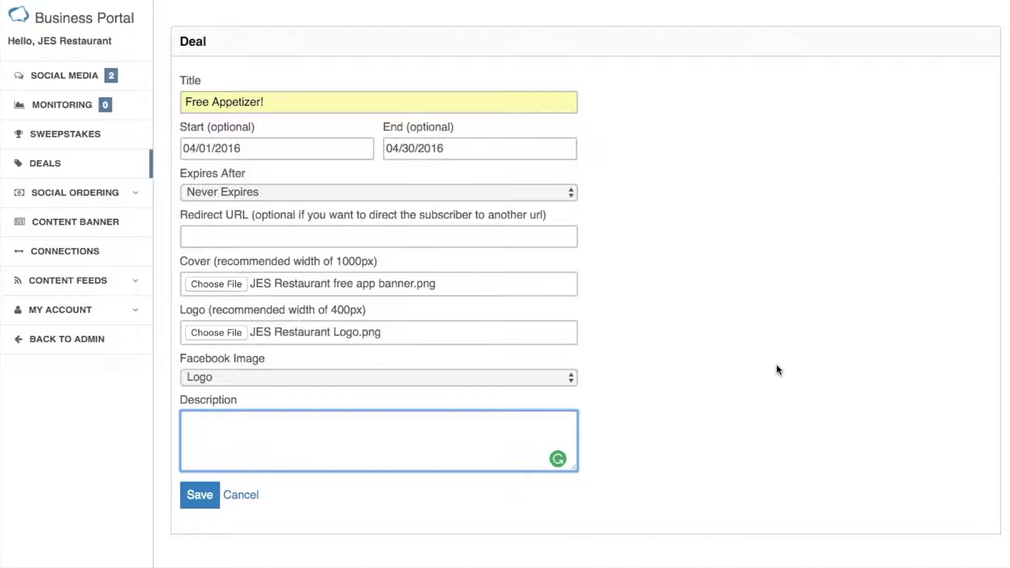
pyautogui.write("For a limited time only, get a free appetizer! Simply enter your email address and we'll email you a free appetizer voucher.")
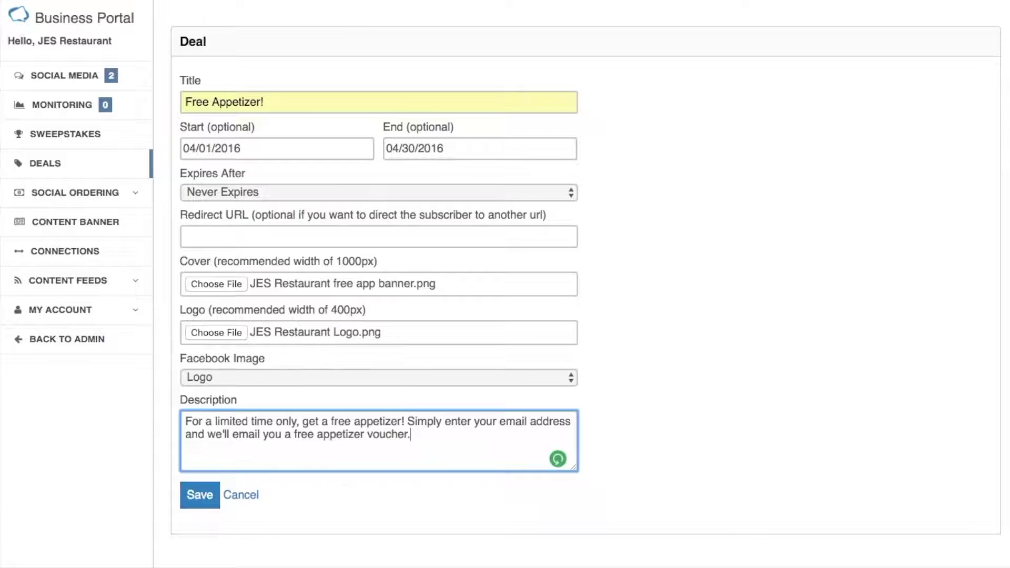
pyautogui.click(193, 502)
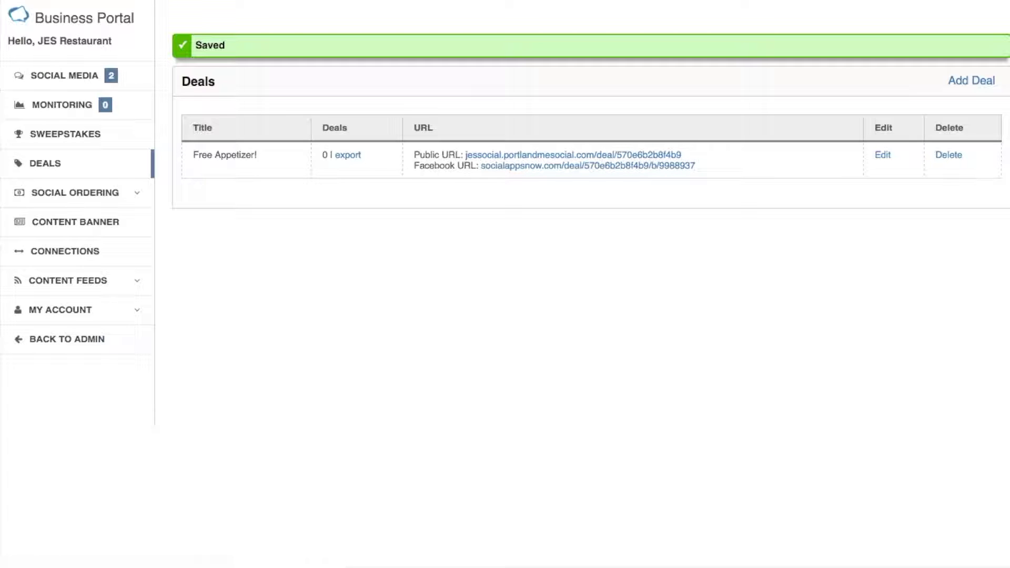
# Open the saved deal's public URL and examine the title and description on its landing page.
pyautogui.click(568, 155)
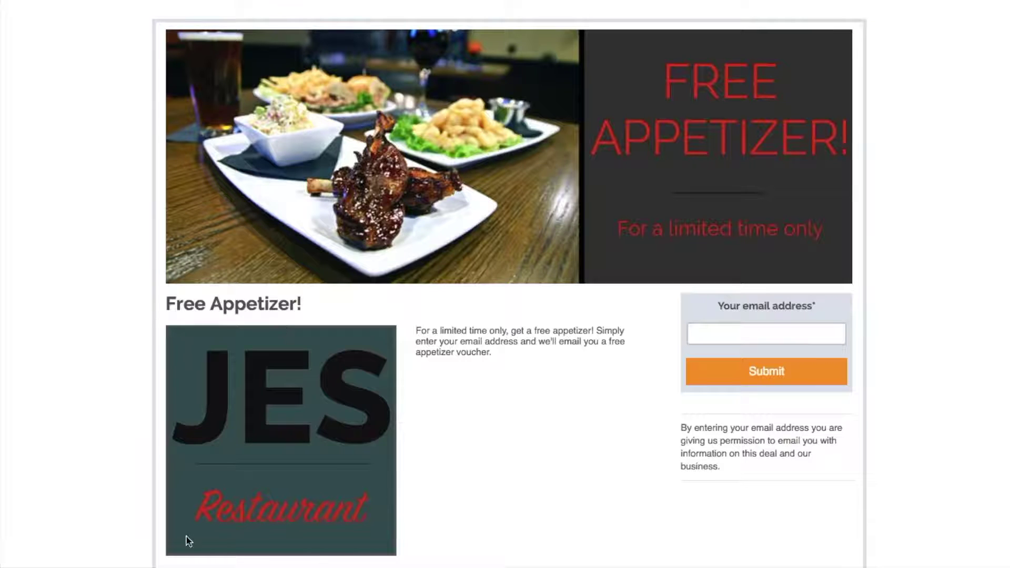
pyautogui.moveTo(160, 303); pyautogui.dragTo(331, 302)
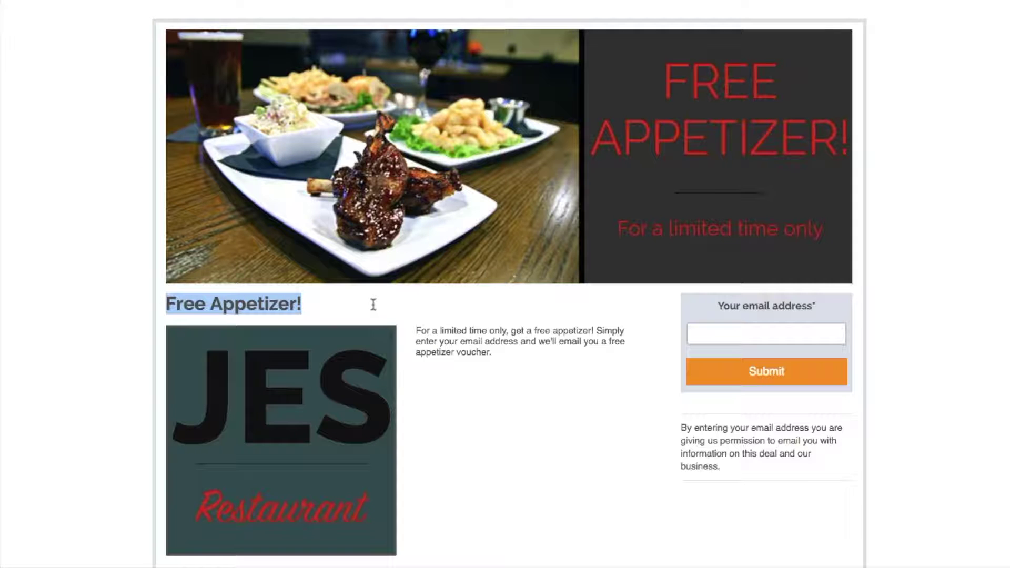
pyautogui.moveTo(413, 332); pyautogui.dragTo(541, 356)
pyautogui.click(579, 376)
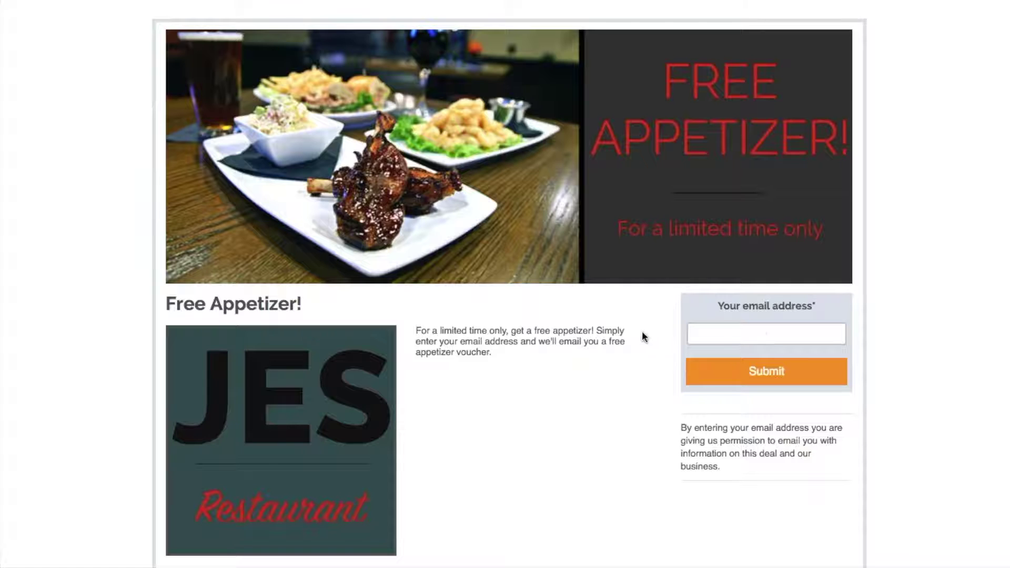
# Request the free appetizer voucher by submitting the restaurant's e-mail address on the deal page.
pyautogui.click(716, 340)
pyautogui.write('jes')
pyautogui.press('Down')
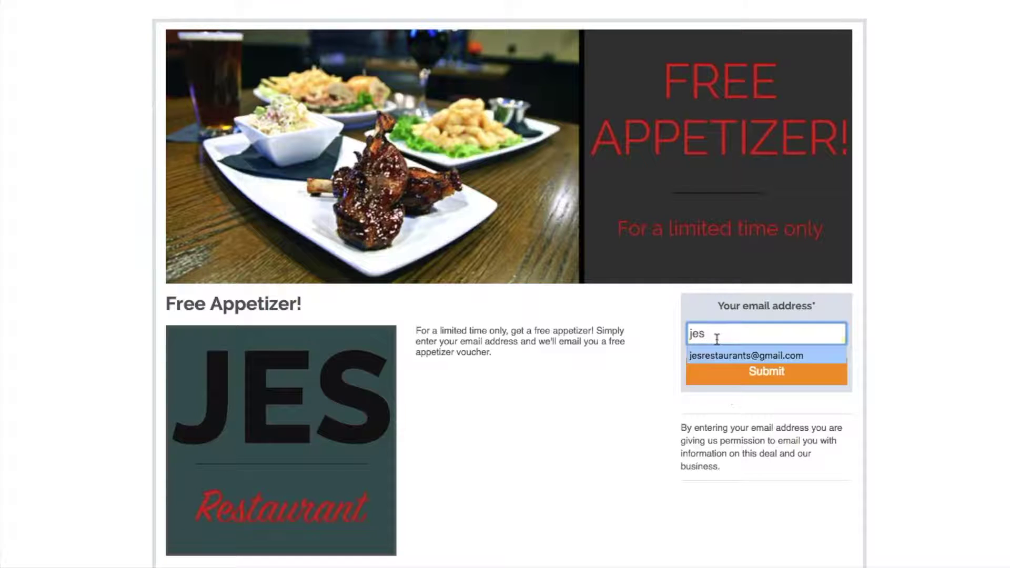
pyautogui.press('Return')
pyautogui.click(780, 381)
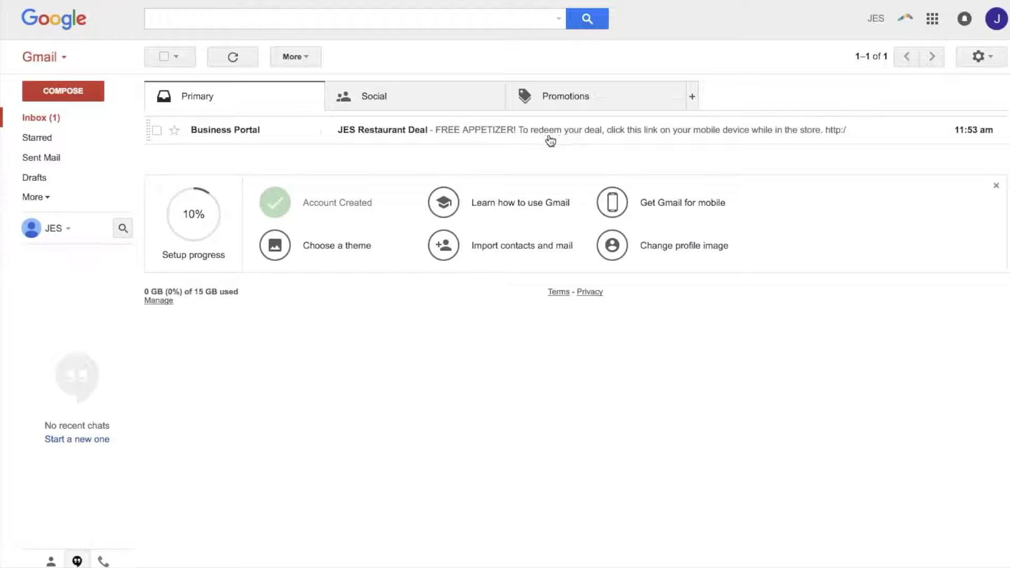
# Switch to Gmail, follow the redemption link in the JES Restaurant Deal message and redeem the free appetizer.
pyautogui.click(467, 135)
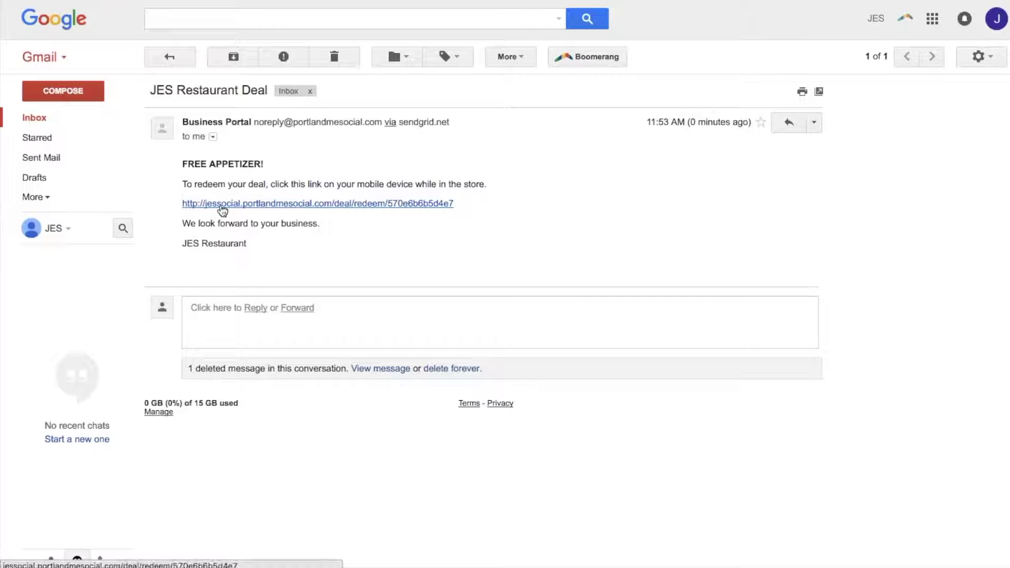
pyautogui.click(278, 204)
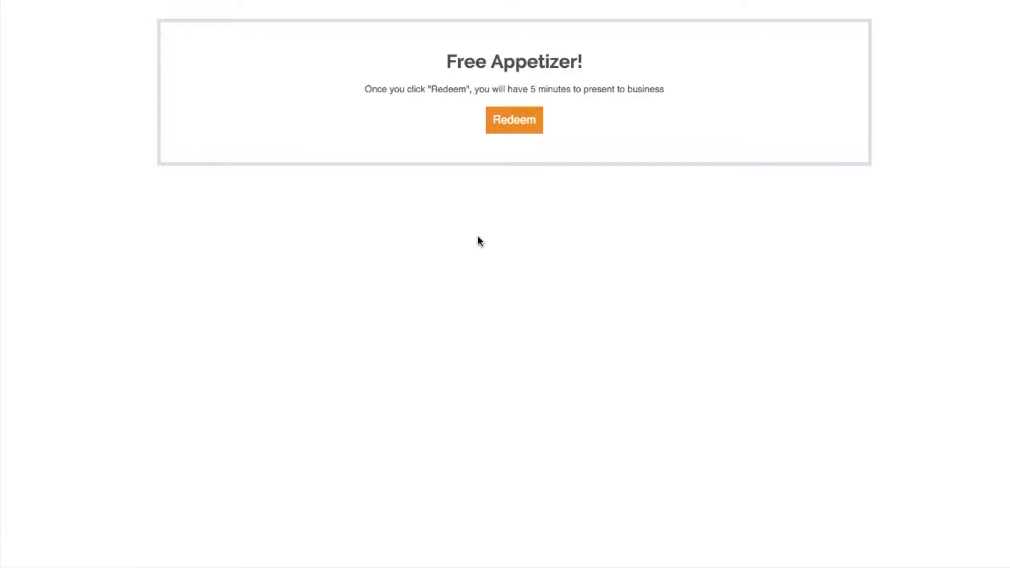
pyautogui.click(518, 132)
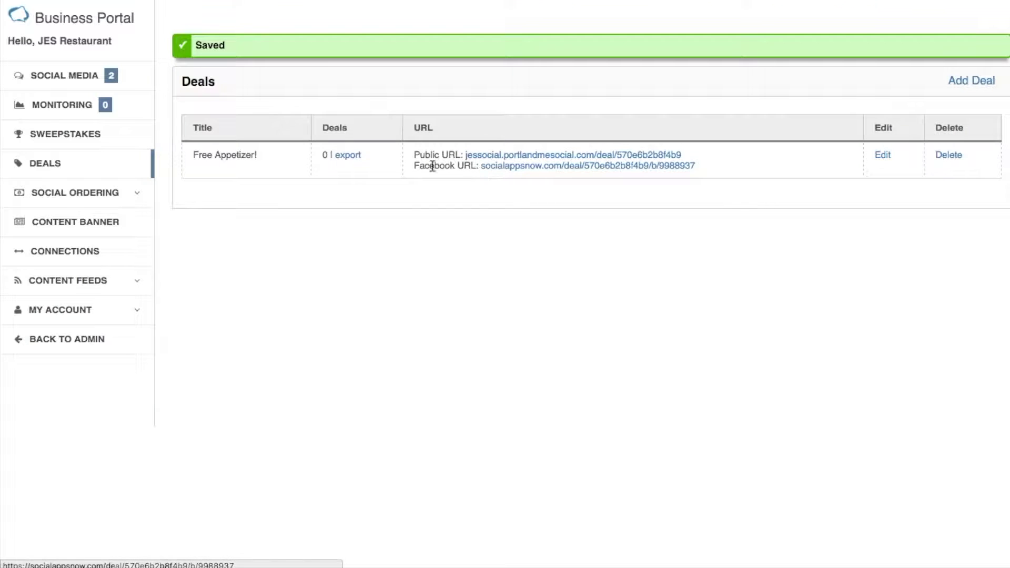
# Open the deal's landing page from its Facebook URL and bring up the editing options for its web address.
pyautogui.click(541, 168)
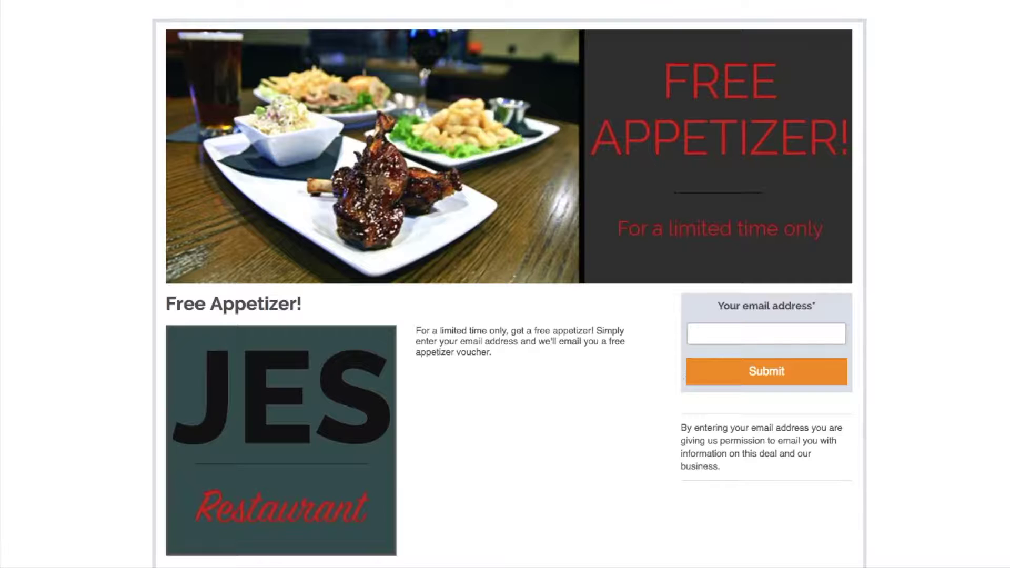
pyautogui.rightClick(313, 1)
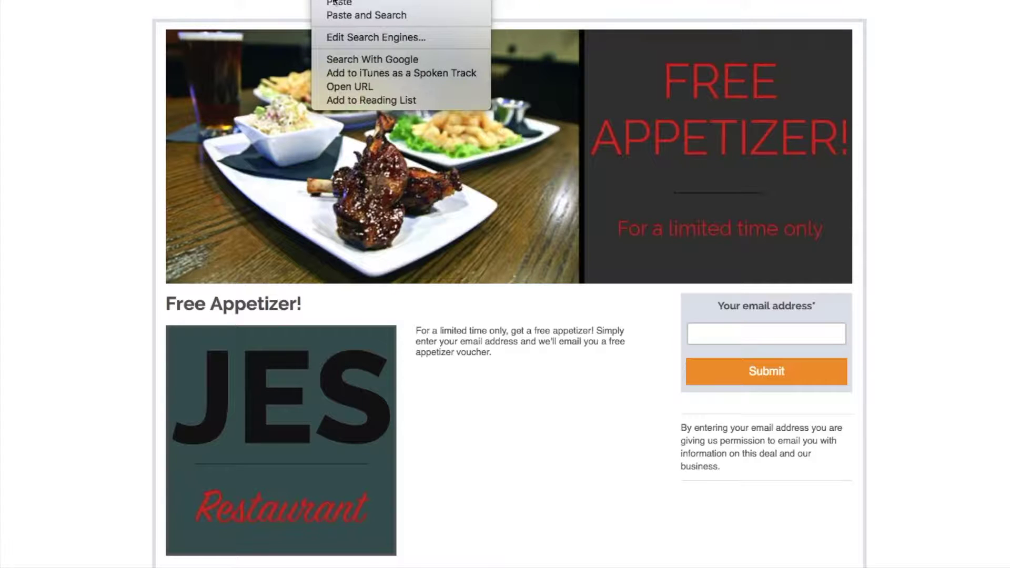
pyautogui.press('Escape')
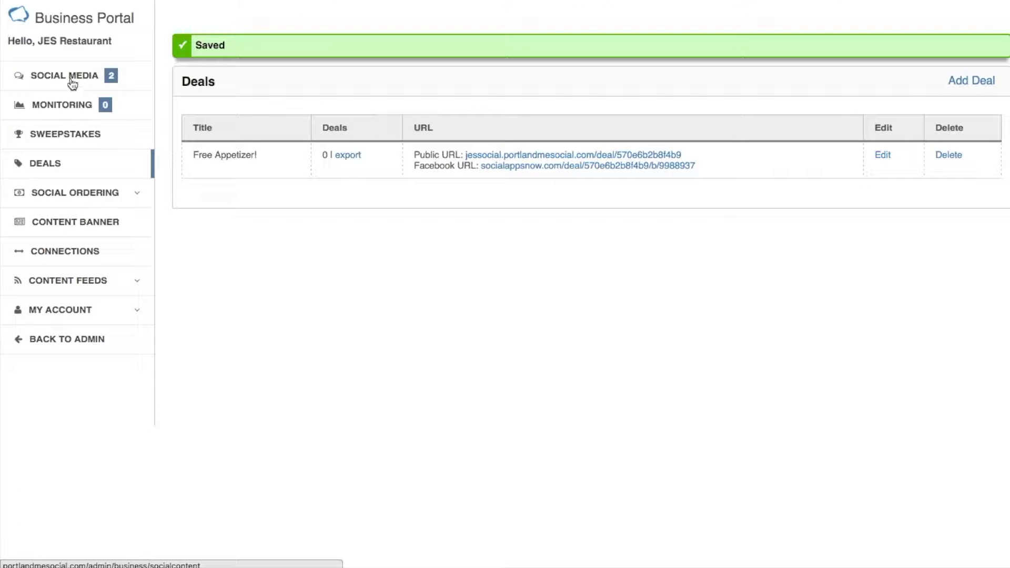
# Start a custom social media link post with the message "Check out this months deal!".
pyautogui.click(90, 86)
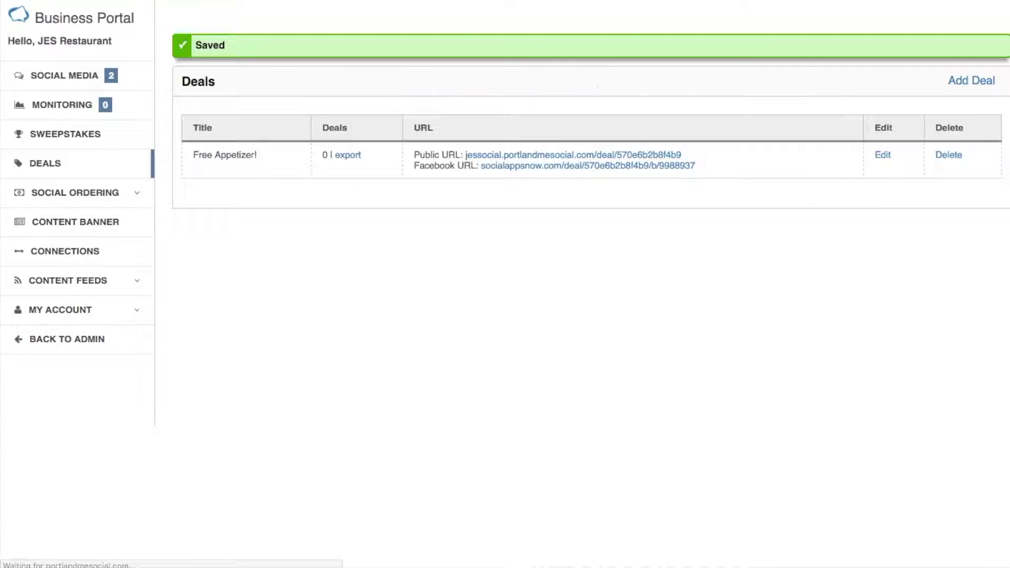
pyautogui.click(363, 54)
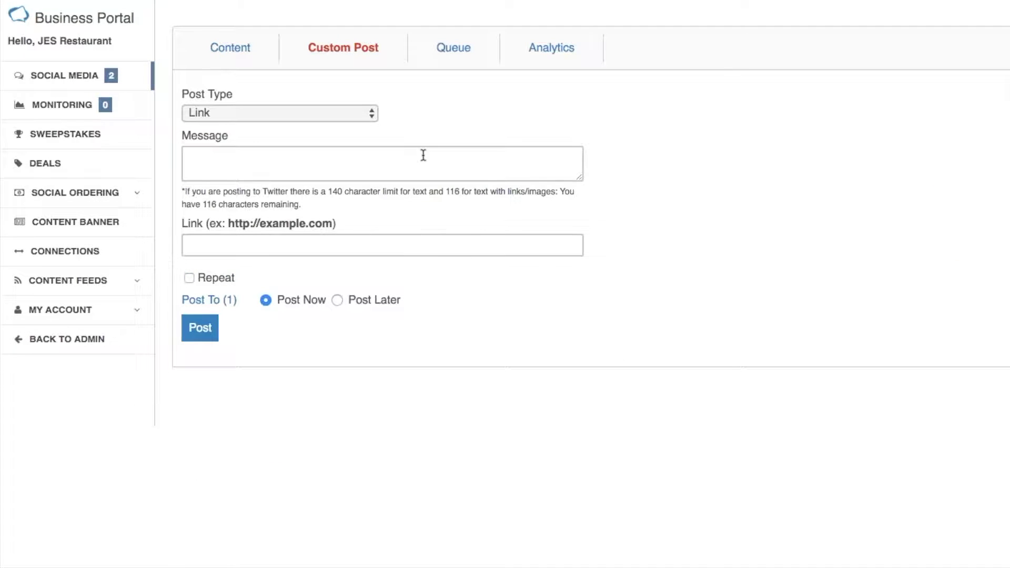
pyautogui.click(305, 164)
pyautogui.write('Ch')
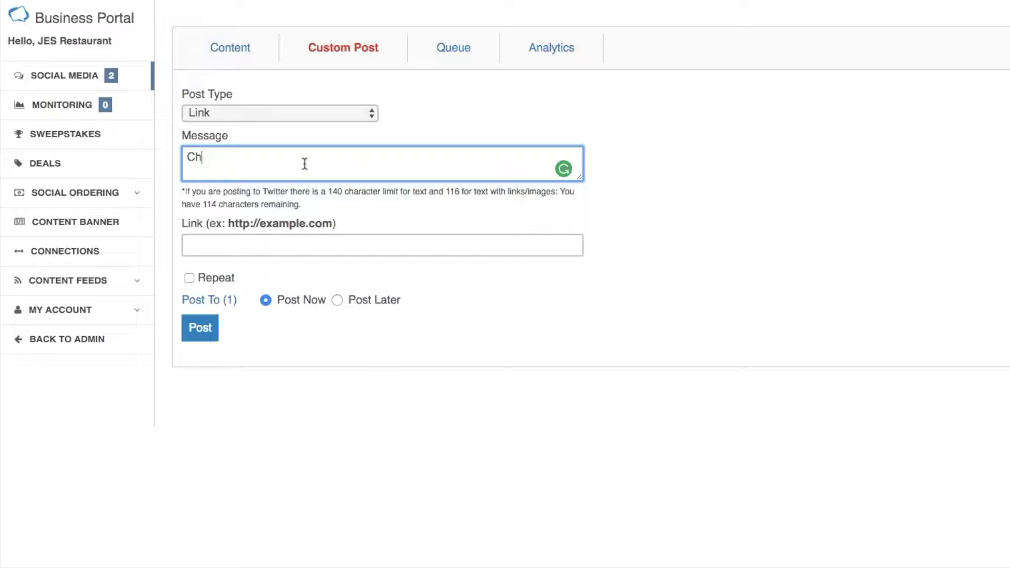
pyautogui.write('eck out')
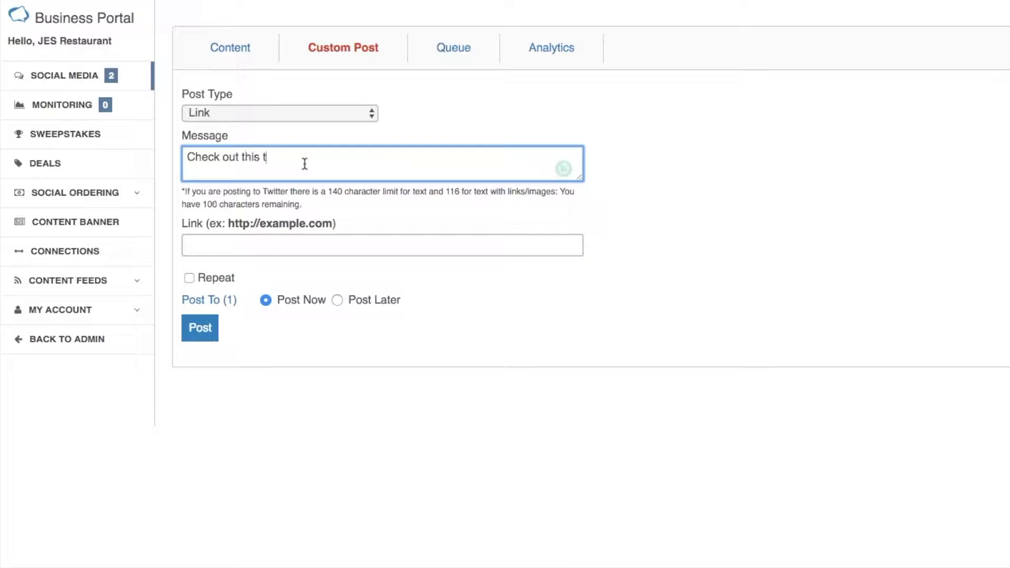
pyautogui.write(' this months deal!')
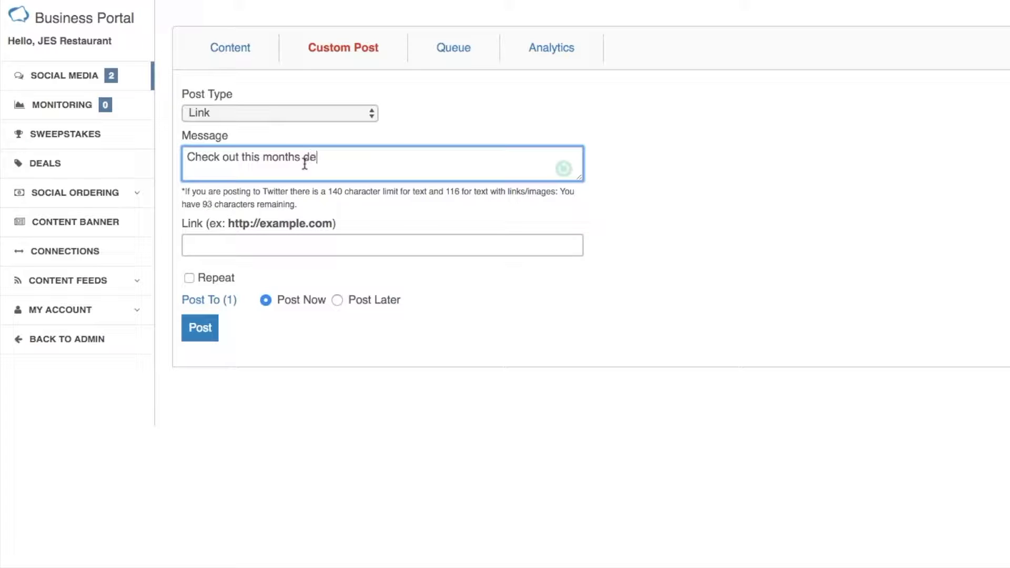
# Add the deal's Facebook URL as the post's link, publish it to the JES Social Facebook page and reload that page.
pyautogui.click(271, 248)
pyautogui.write('https://socialappsnow.com/deal/570e6b2b8f4b9/b/9988937')
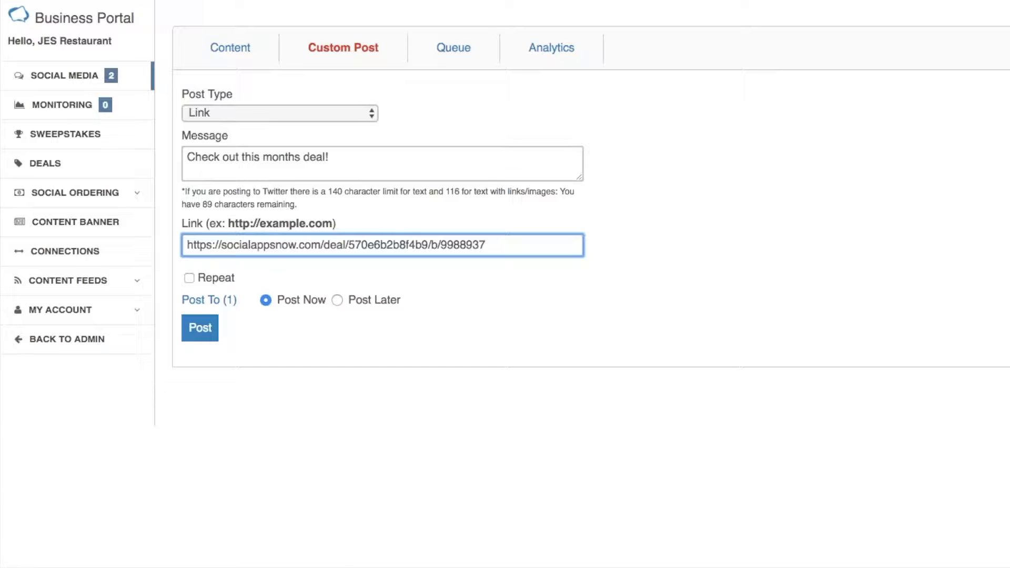
pyautogui.click(232, 299)
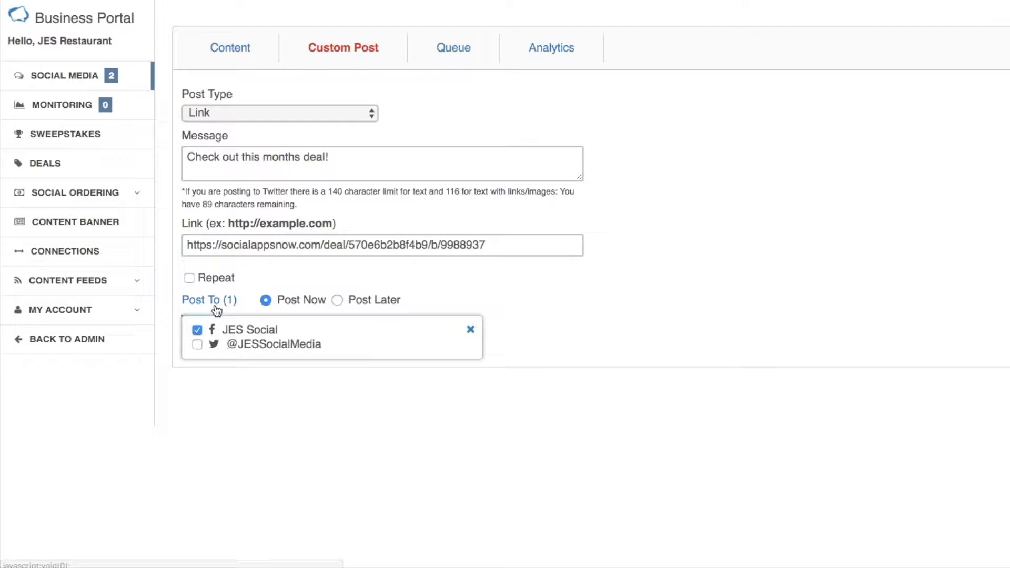
pyautogui.click(216, 304)
pyautogui.click(201, 336)
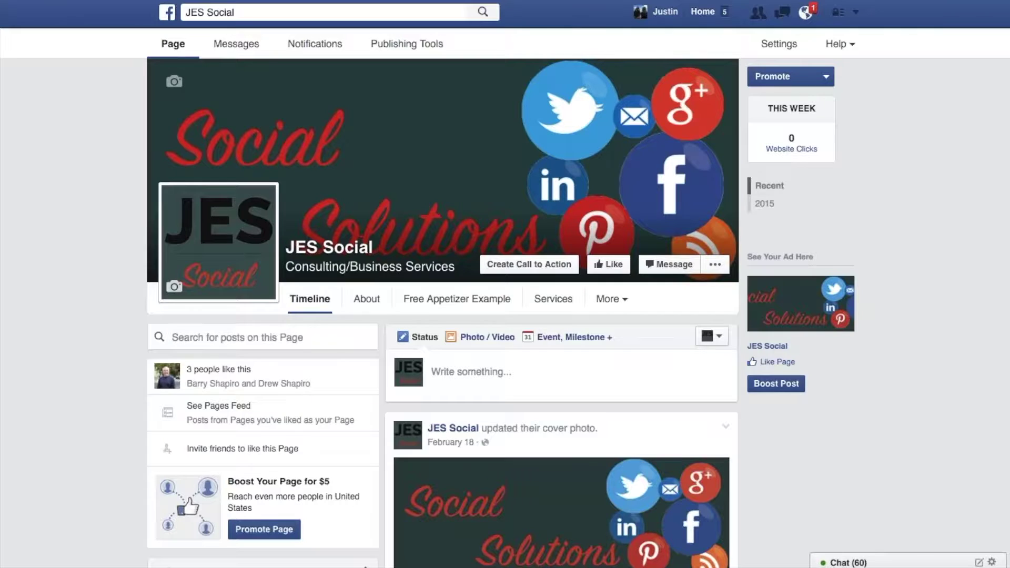
pyautogui.press('super+r')
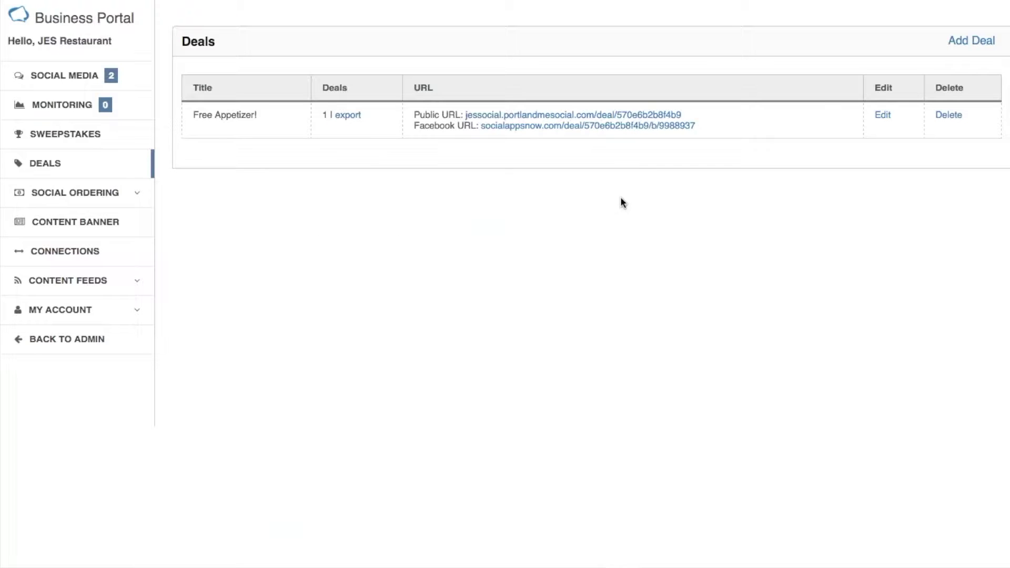
pyautogui.click(884, 115)
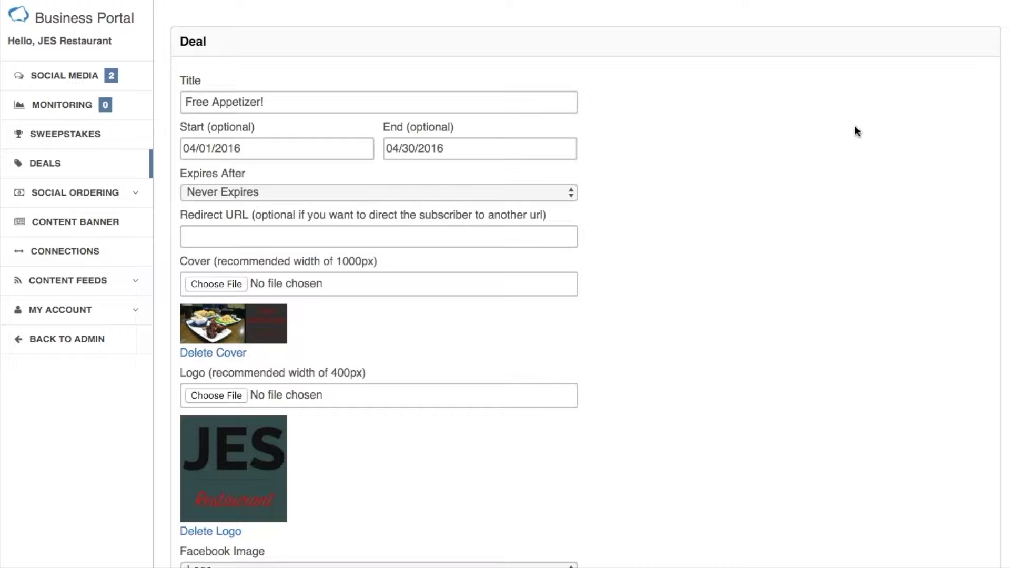
pyautogui.click(350, 237)
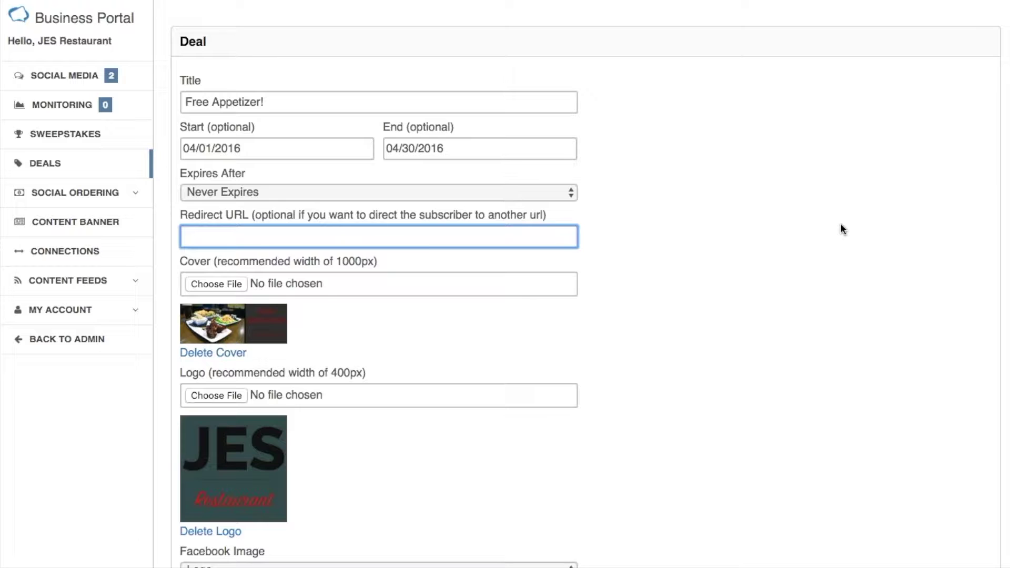
pyautogui.write('htt')
pyautogui.press('Down')
pyautogui.press('Tab')
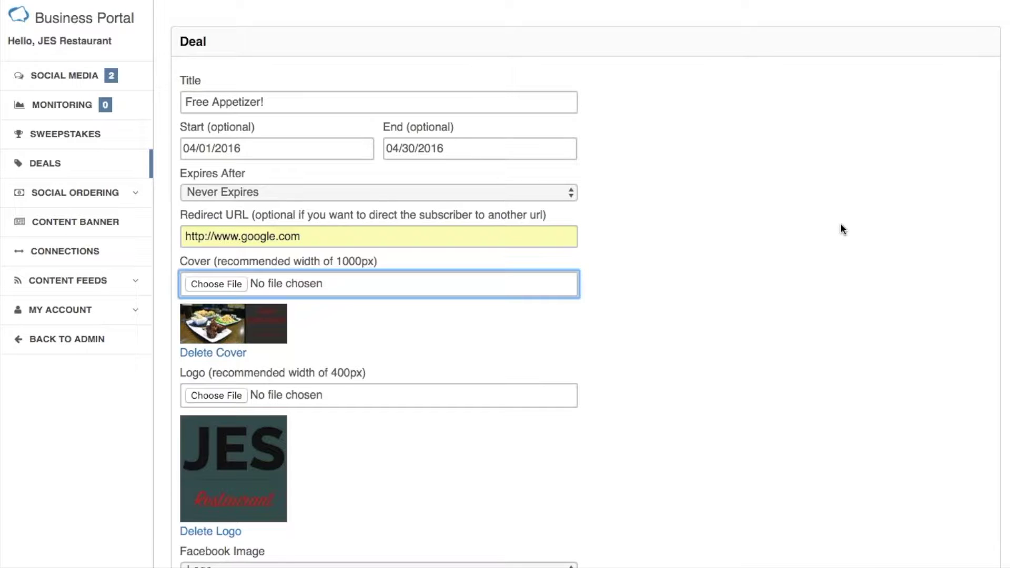
# Set the deal's Facebook image to Cover and save the deal.
pyautogui.scroll(-5, 813, 253)
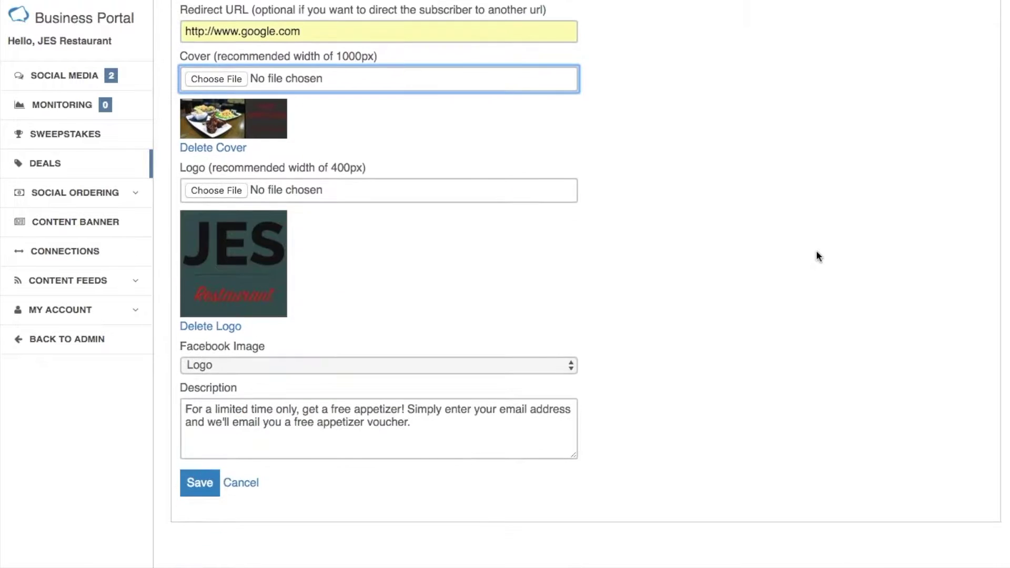
pyautogui.click(349, 367)
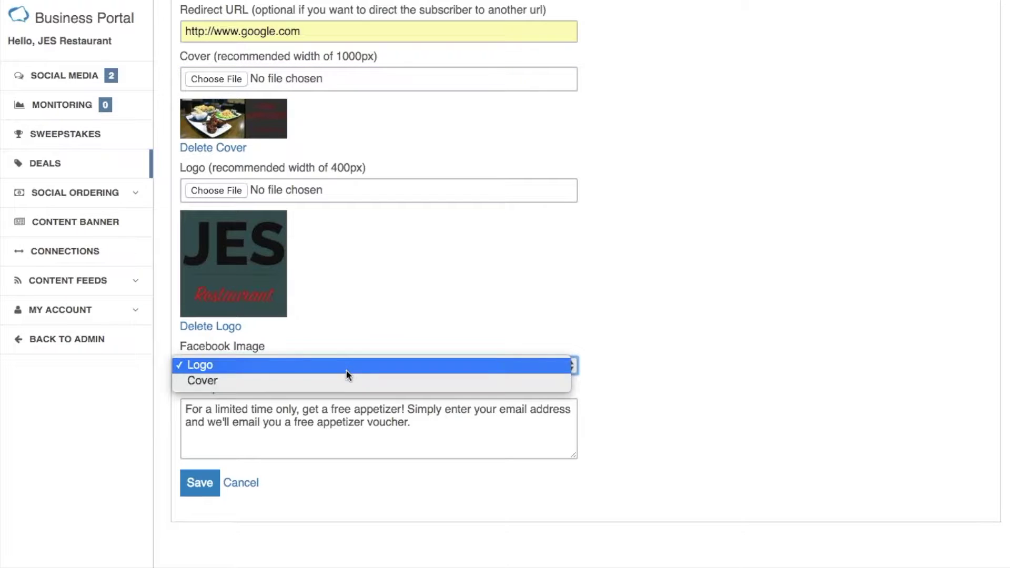
pyautogui.click(343, 379)
pyautogui.click(208, 485)
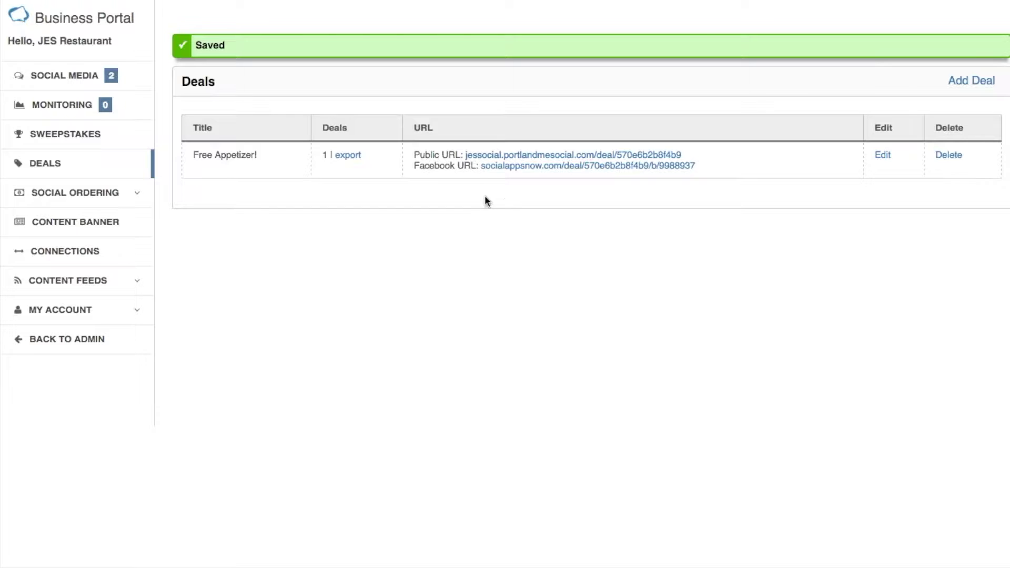
# Open the deal's Facebook URL and try to request another voucher with the restaurant's e-mail address.
pyautogui.click(588, 165)
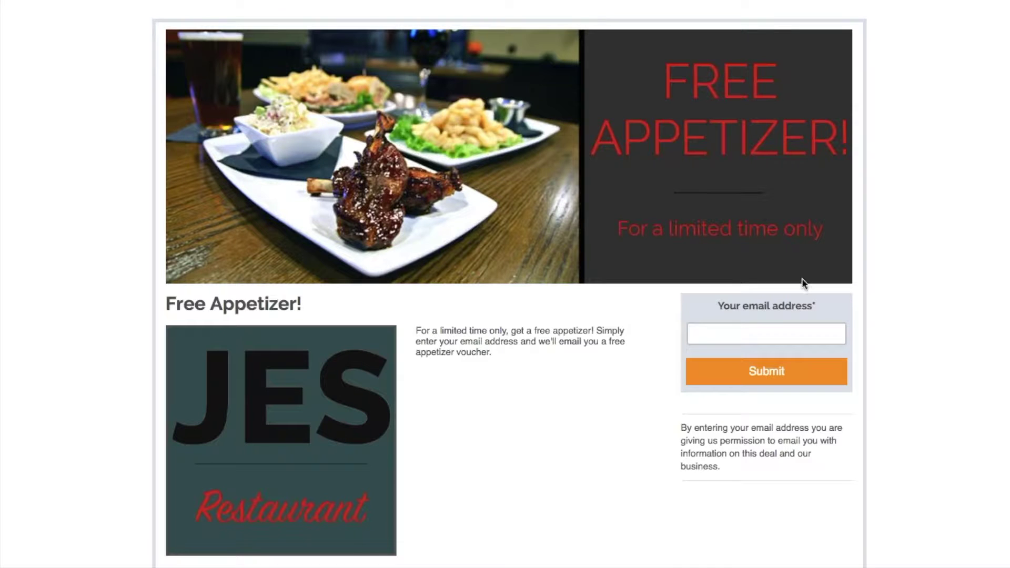
pyautogui.click(775, 337)
pyautogui.write('jes')
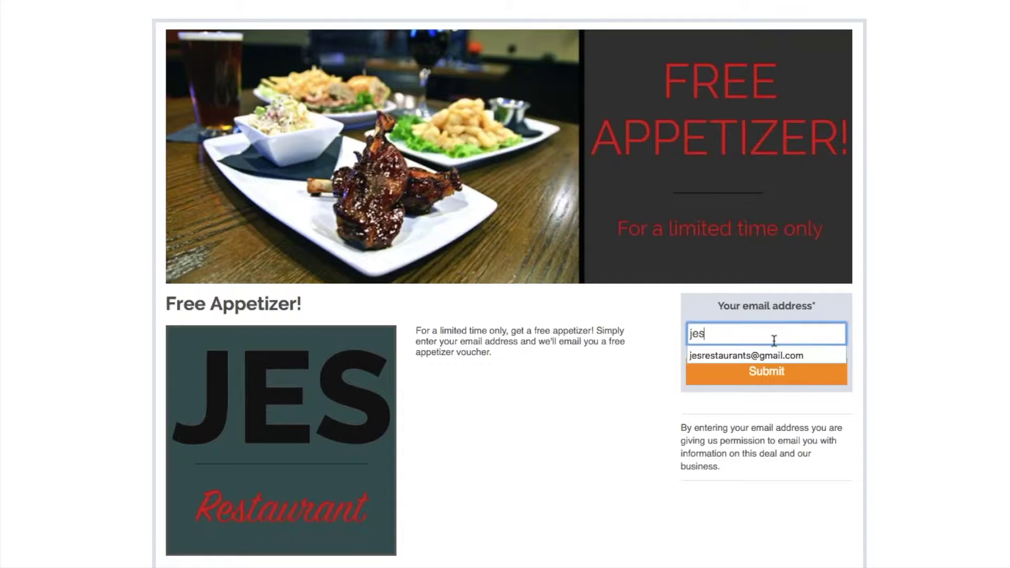
pyautogui.click(773, 354)
pyautogui.click(747, 380)
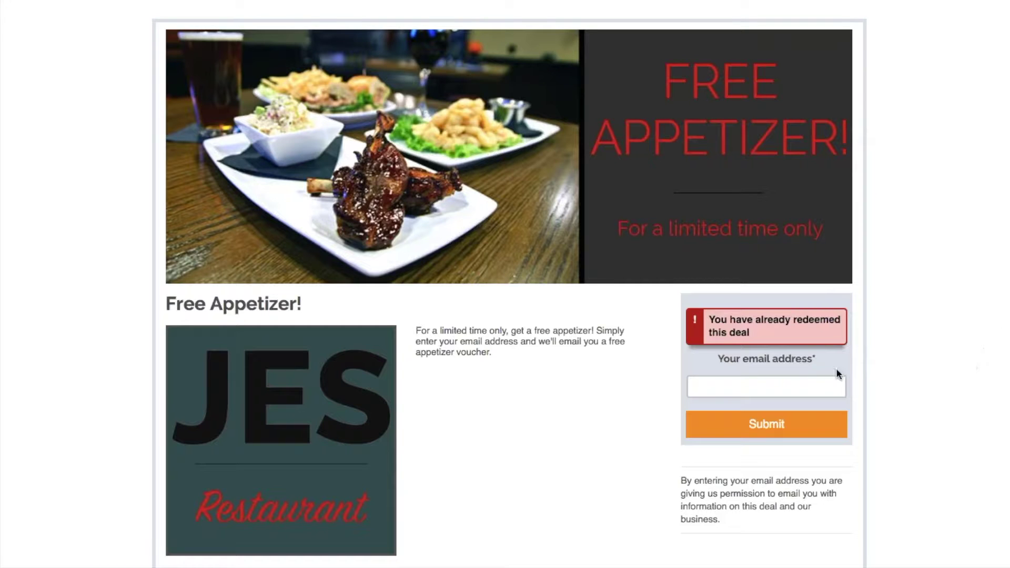
# Submit the voucher request with a different test e-mail address to try out the redirect.
pyautogui.click(802, 387)
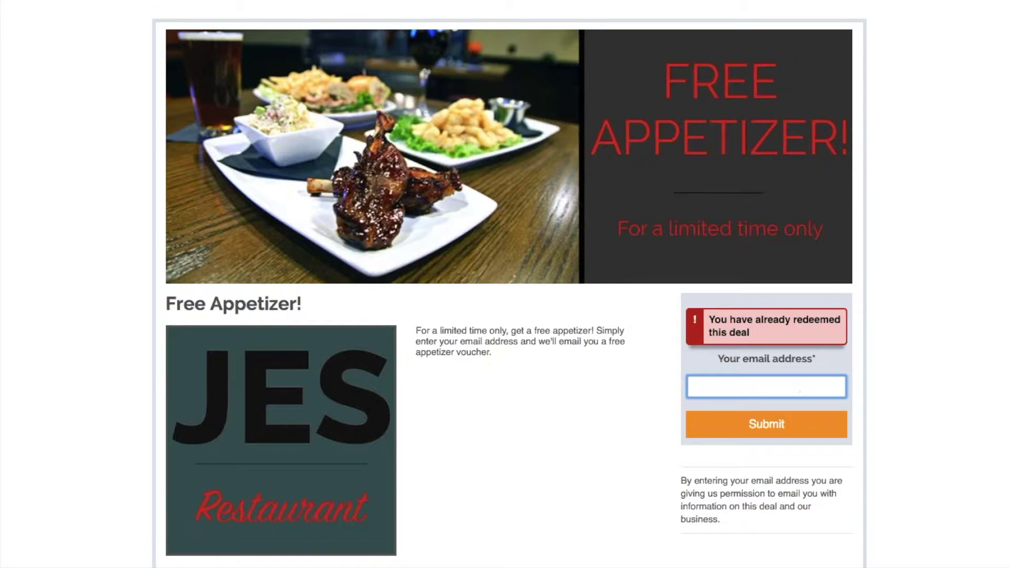
pyautogui.write('test')
pyautogui.press('Down')
pyautogui.press('Tab')
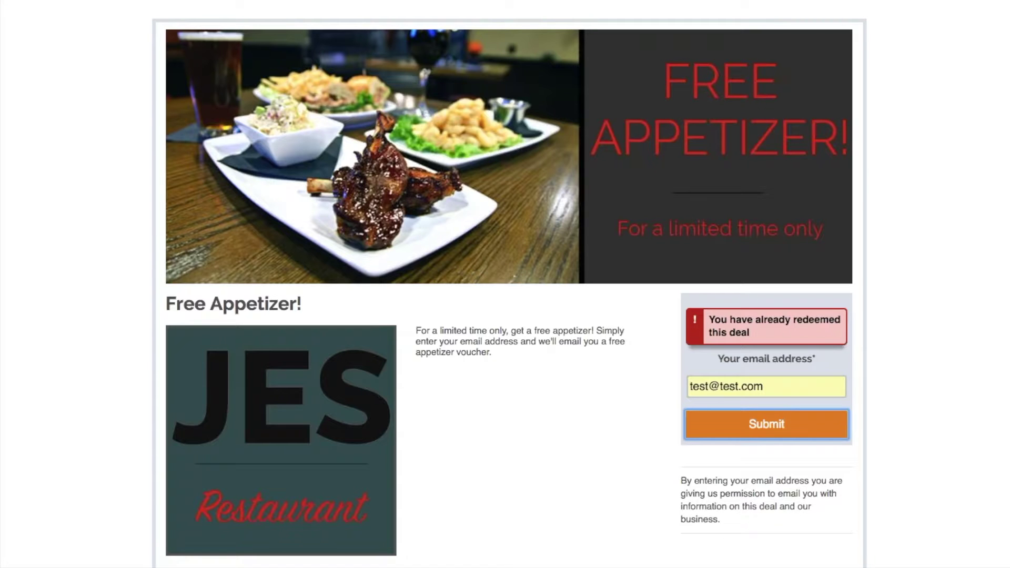
pyautogui.click(752, 436)
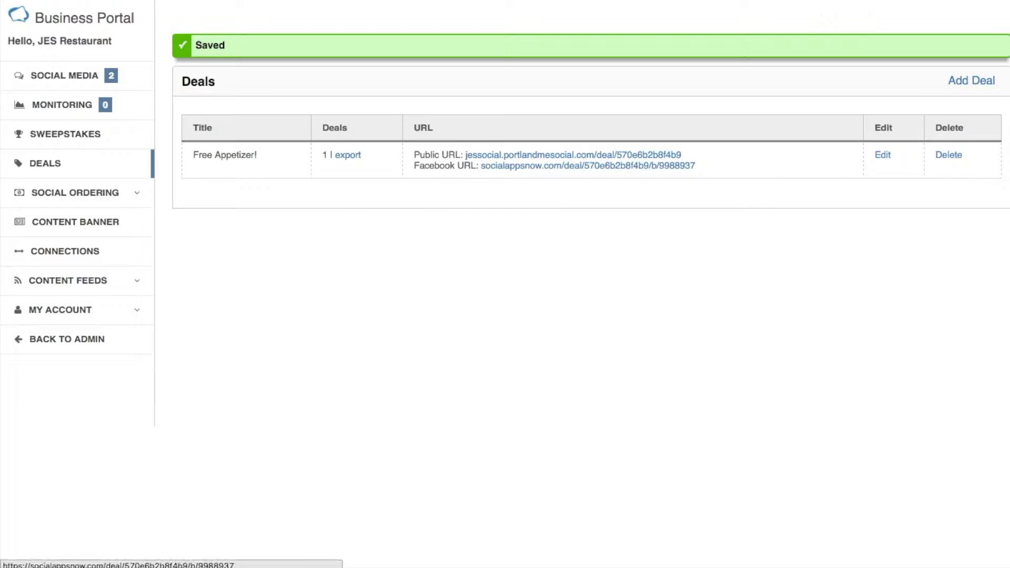
# Copy the address of the deal's Facebook landing page and start a custom link post with the message "Check this out!".
pyautogui.click(515, 167)
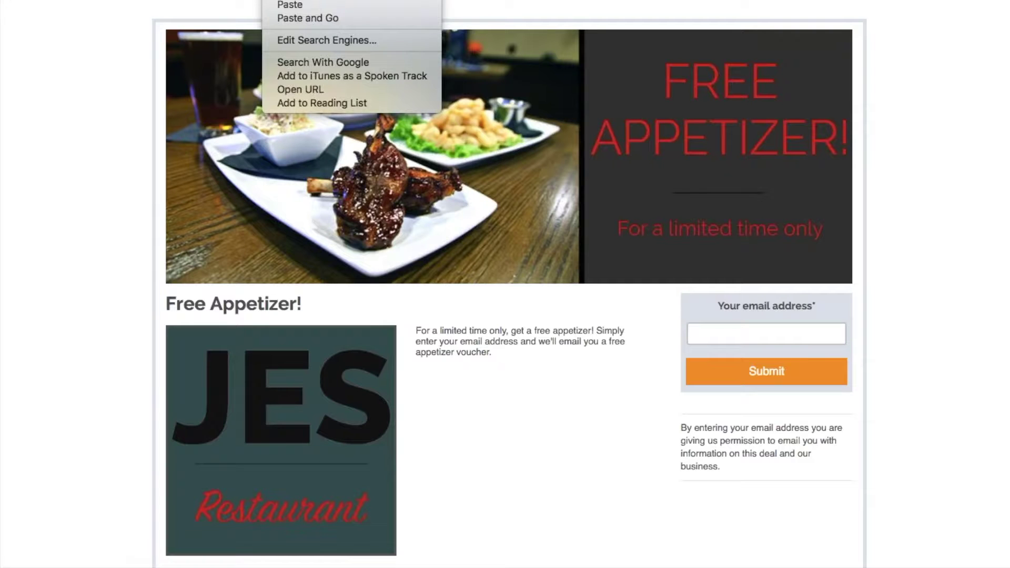
pyautogui.click(289, 0)
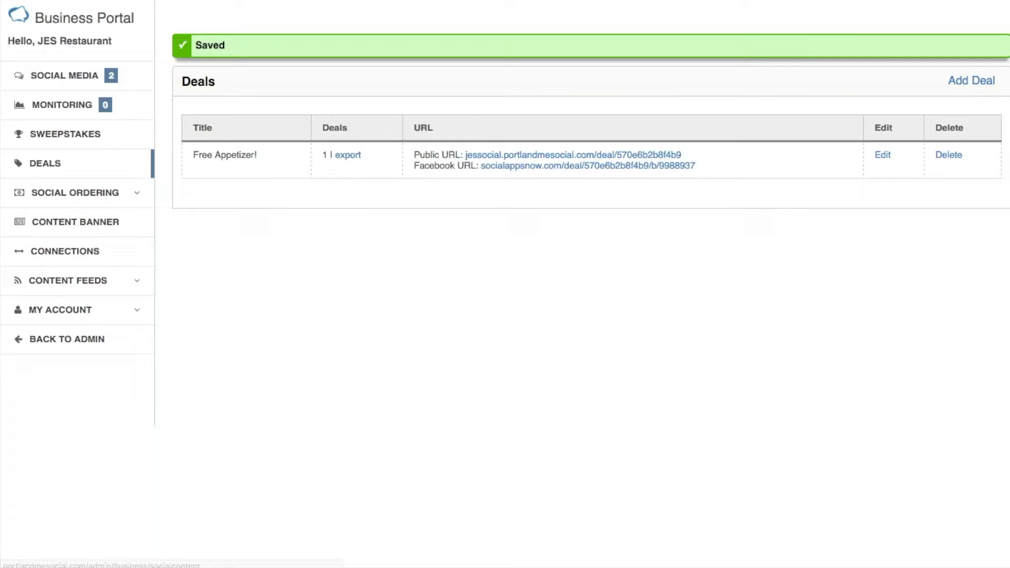
pyautogui.click(78, 79)
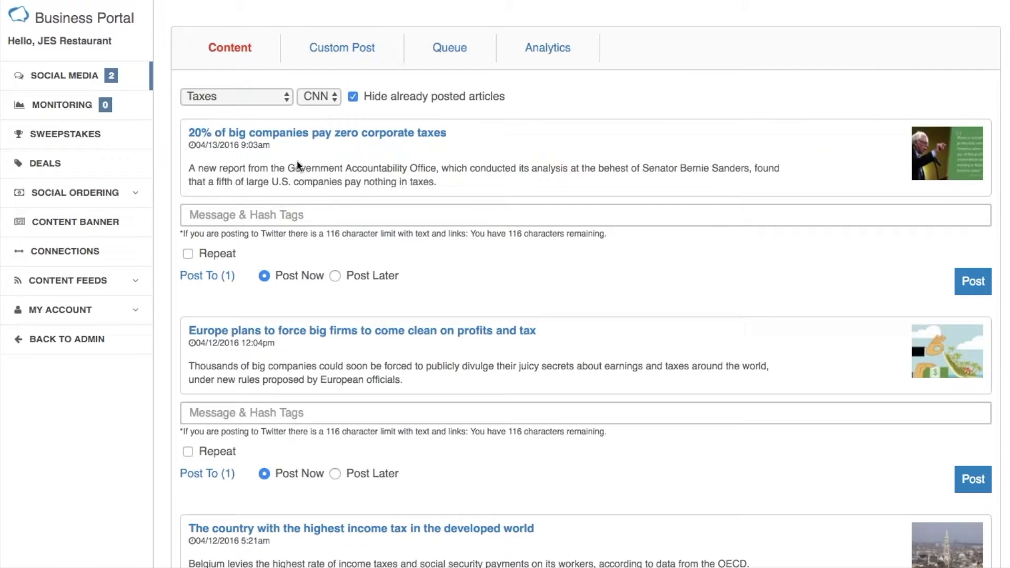
pyautogui.click(345, 56)
pyautogui.click(256, 170)
pyautogui.write('Check this out!')
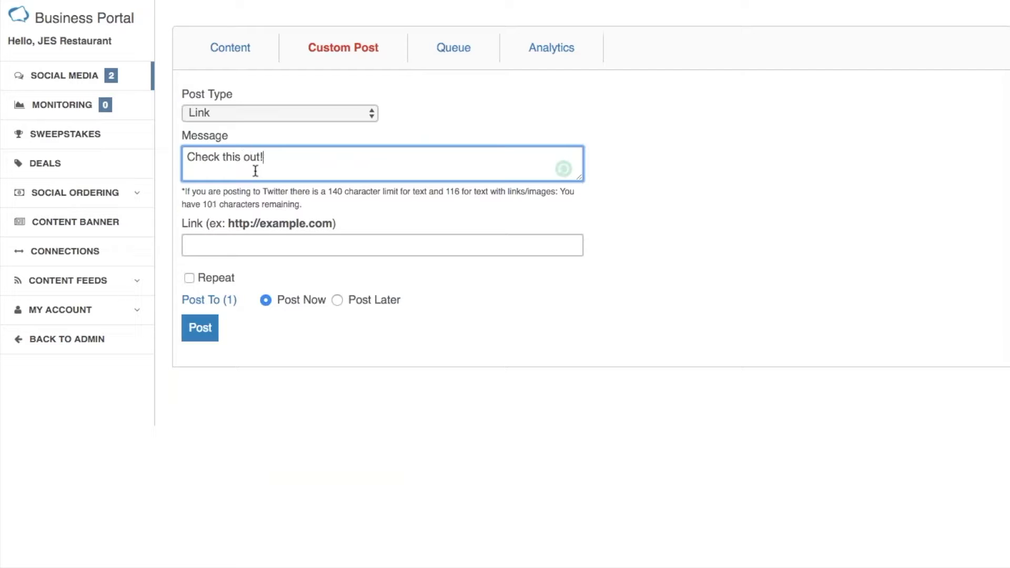
# Paste the copied deal address as the post's link and publish it immediately to the JES Social Facebook page.
pyautogui.rightClick(255, 245)
pyautogui.click(264, 316)
pyautogui.click(221, 308)
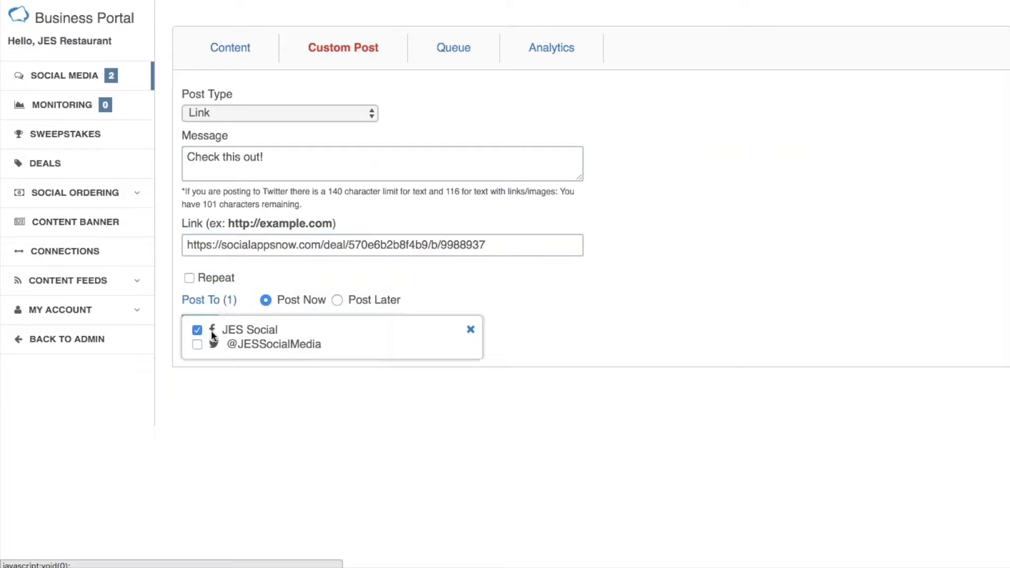
pyautogui.click(230, 301)
pyautogui.click(209, 330)
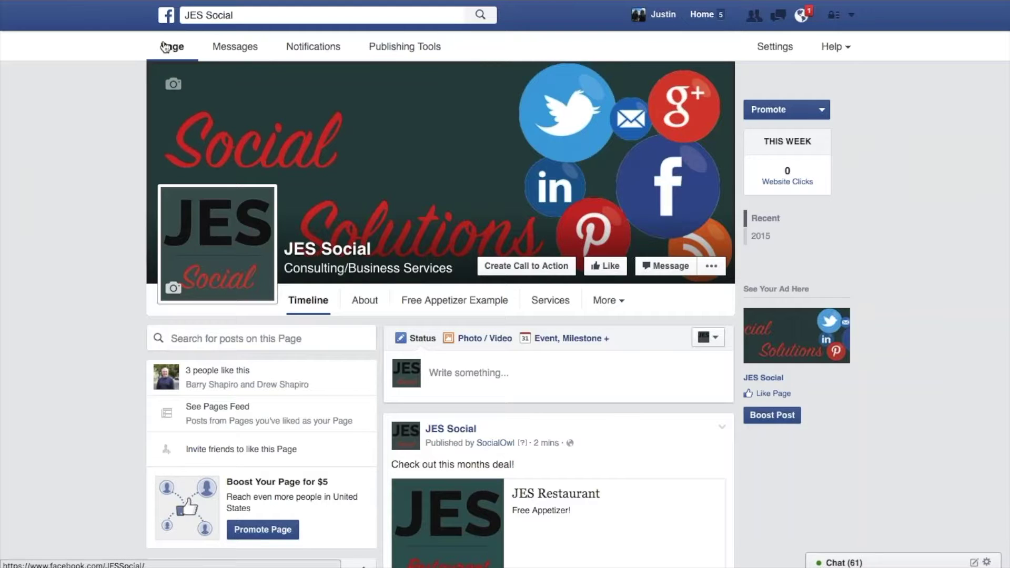
# Reload the JES Social Facebook page and compare the preview images of the two deal posts.
pyautogui.click(164, 47)
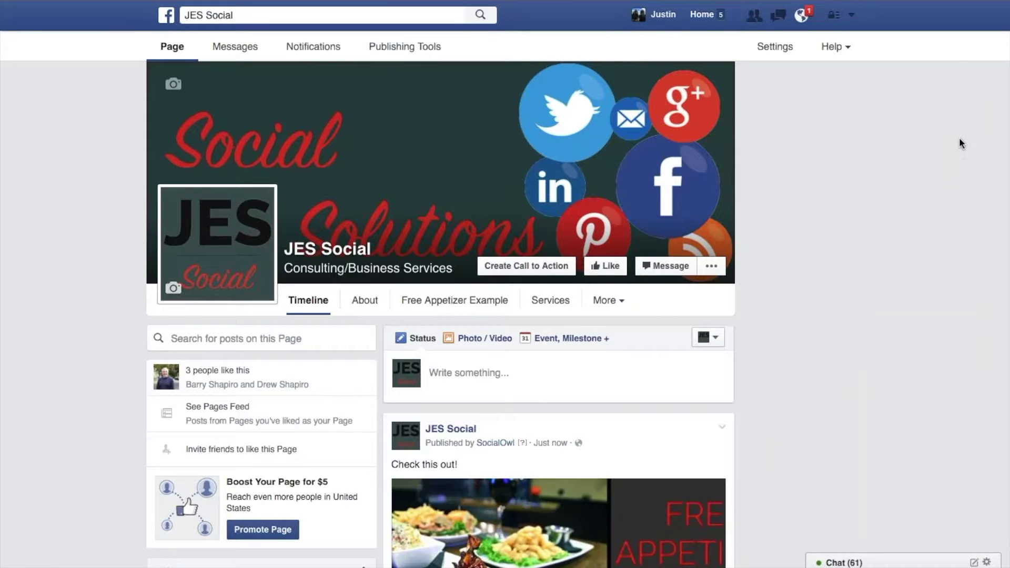
pyautogui.scroll(-1, 964, 140)
pyautogui.scroll(-5, 964, 139)
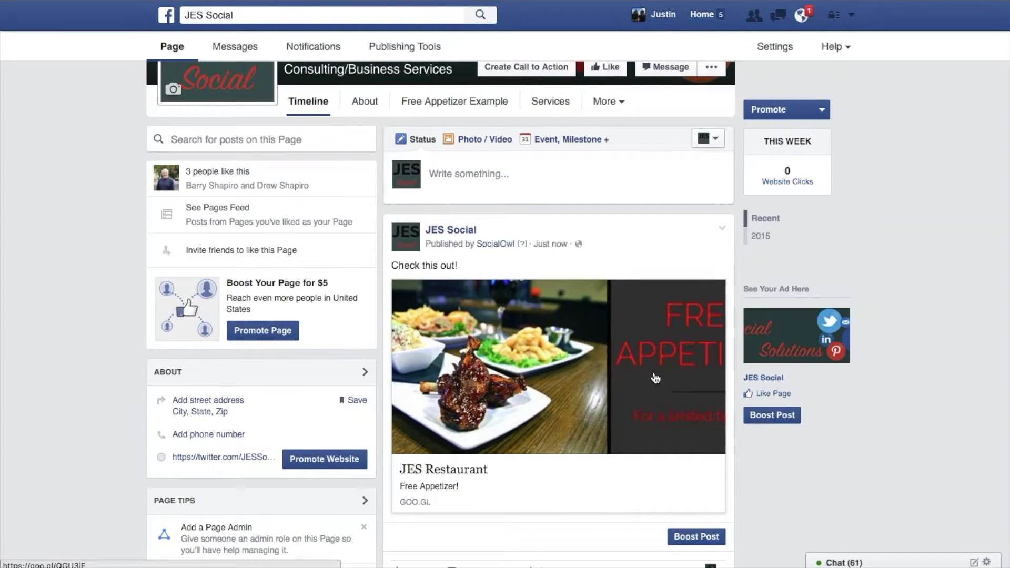
pyautogui.scroll(-3, 870, 276)
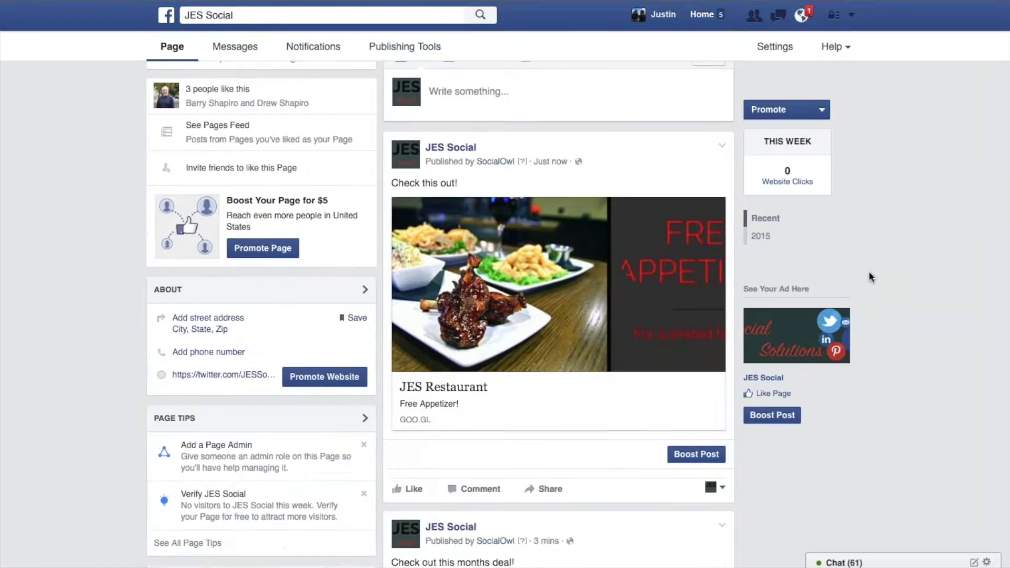
pyautogui.scroll(-2, 870, 274)
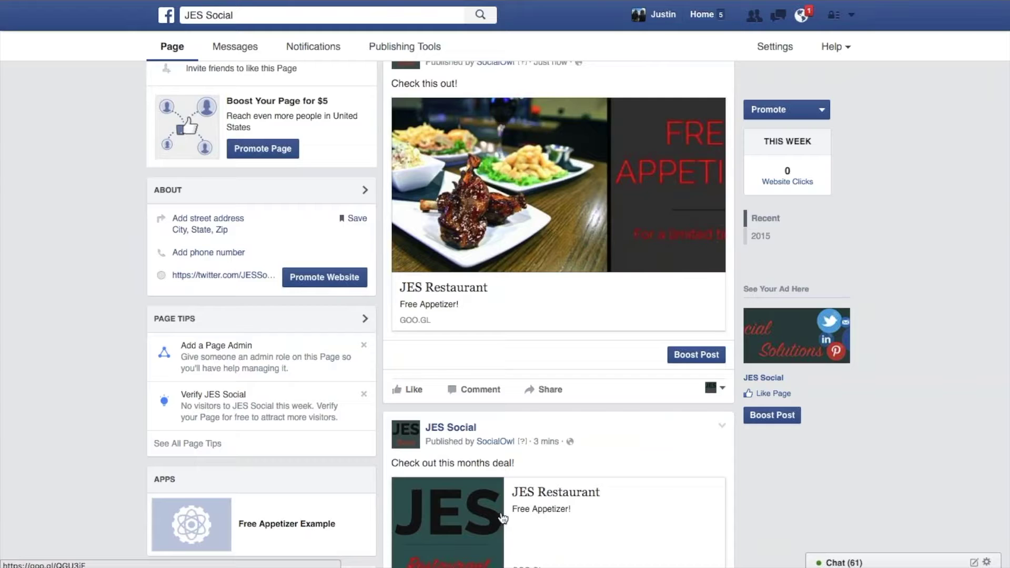
pyautogui.click(522, 221)
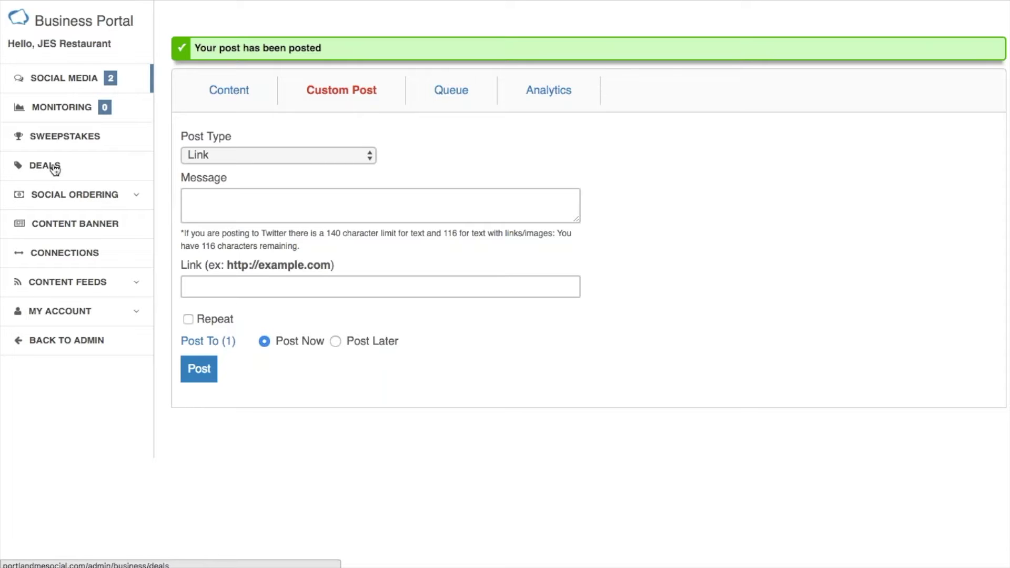
# Return to the Business Portal's list of deals and open the Free Appetizer! deal's public URL.
pyautogui.click(58, 166)
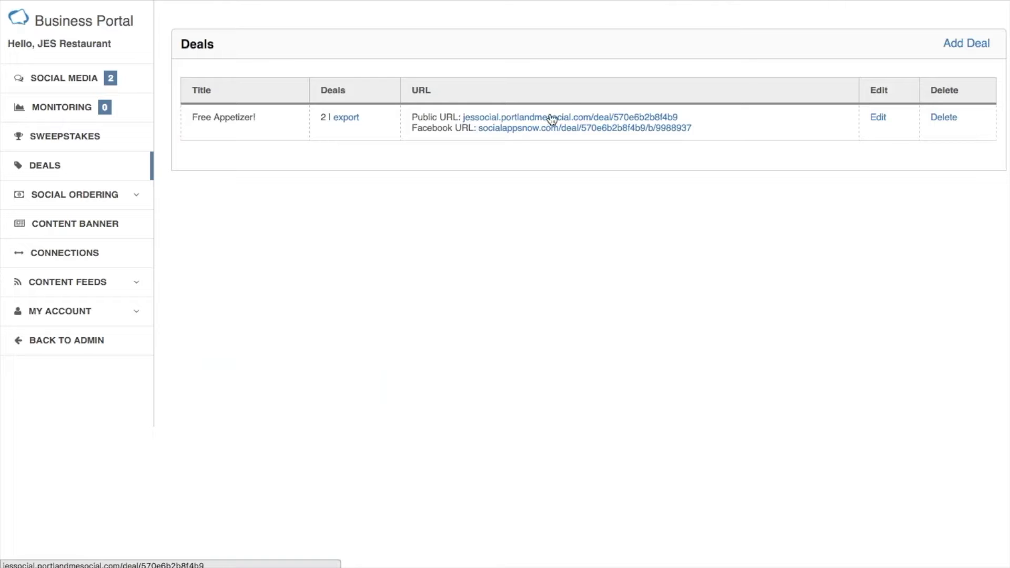
pyautogui.click(498, 118)
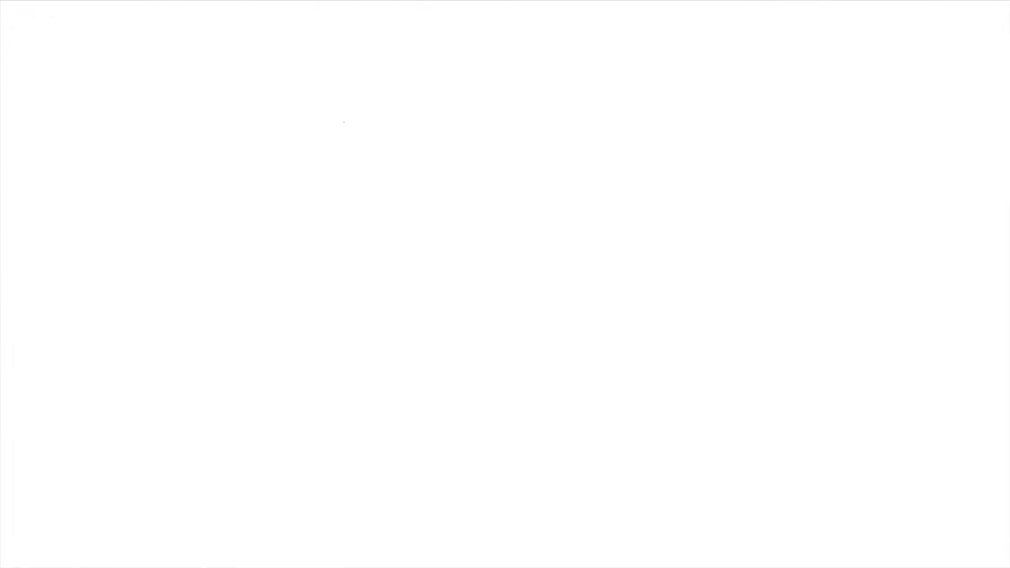